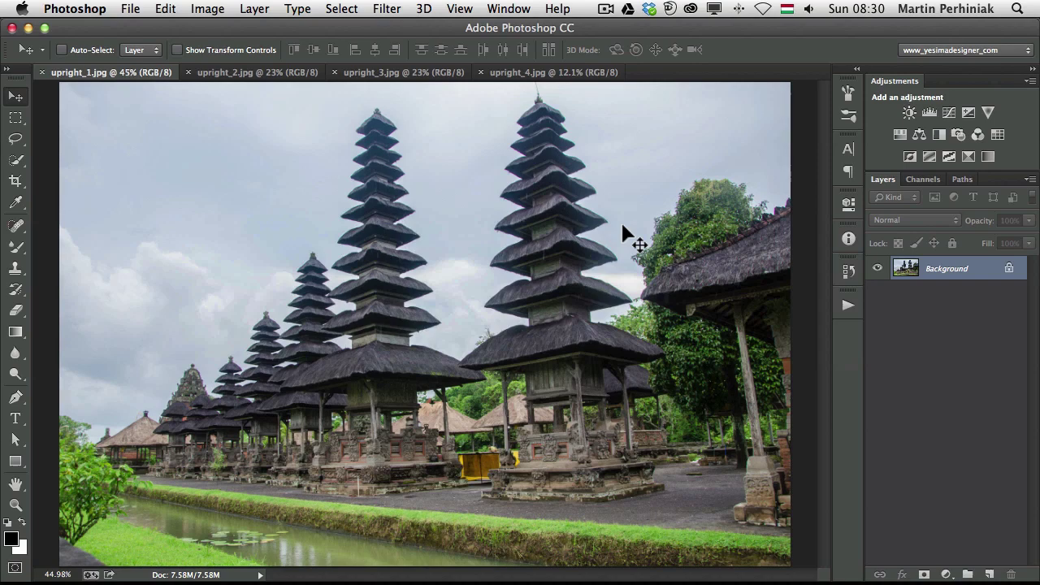
- Convert the temple photo's Background layer into a smart object named Layer 0
{"action": "left_click", "coordinate": [385, 8]}
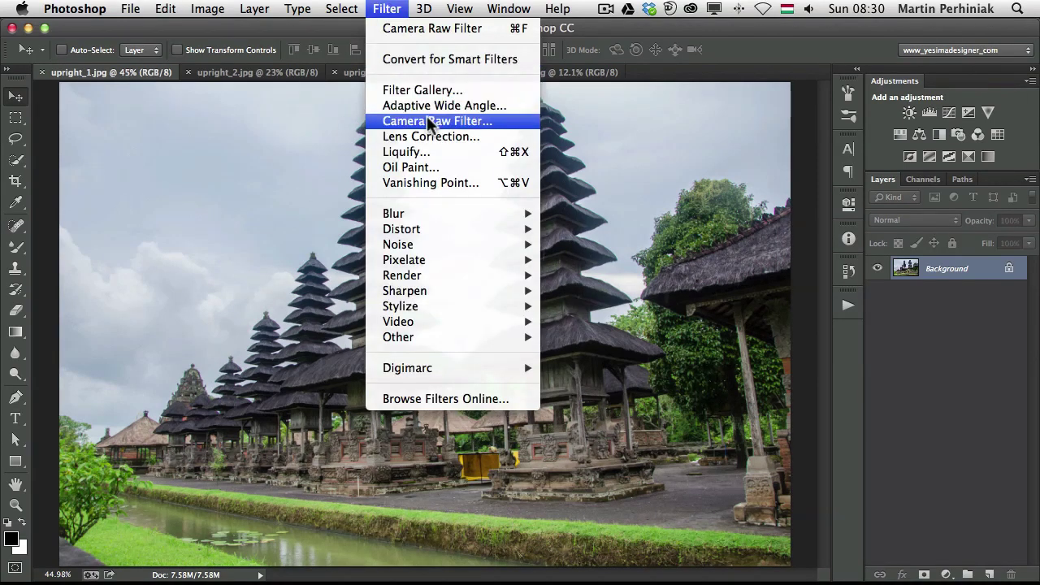
{"action": "left_click", "coordinate": [741, 48]}
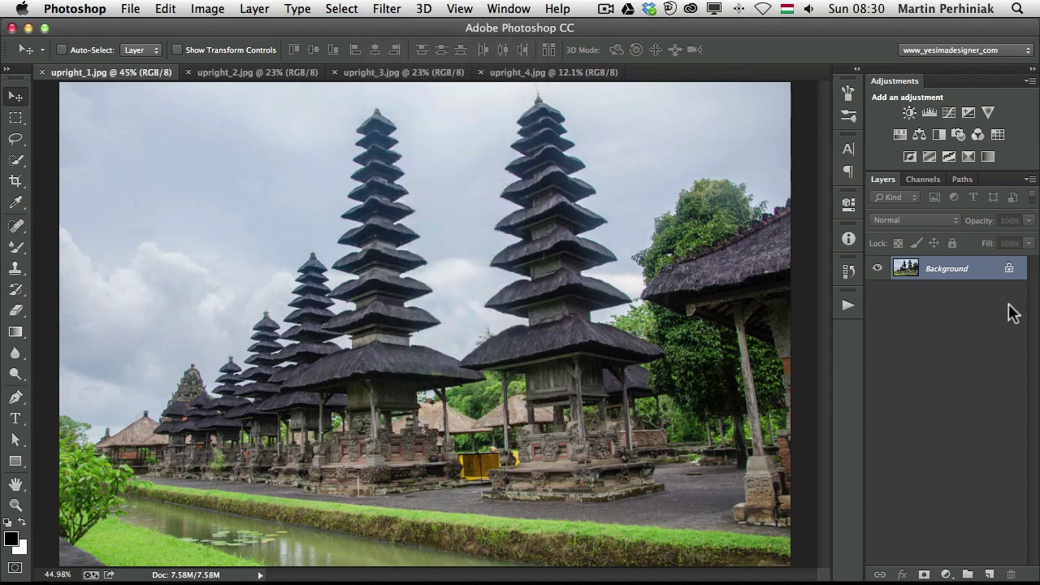
{"action": "right_click", "coordinate": [976, 266]}
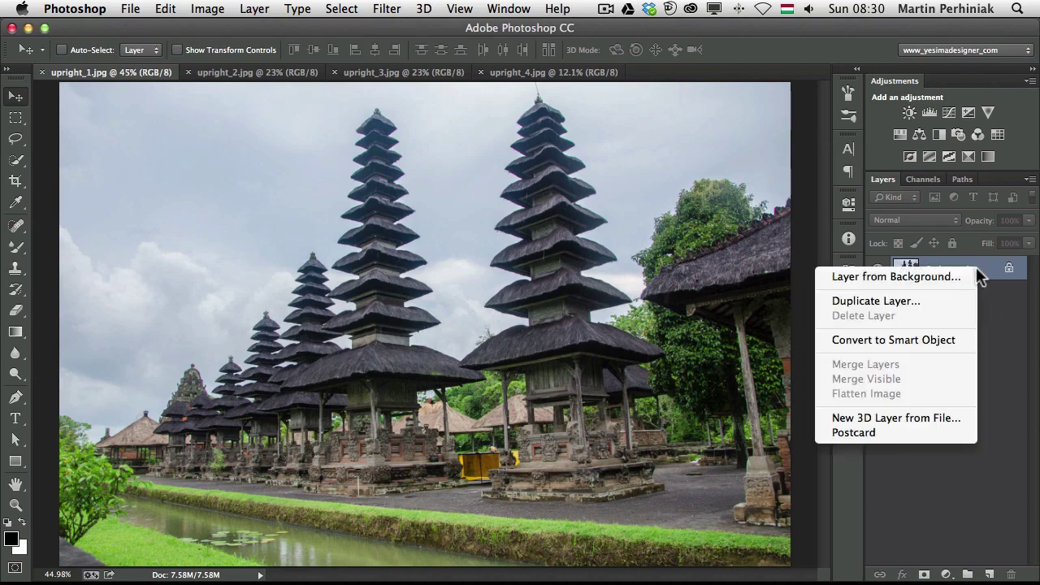
{"action": "left_click", "coordinate": [907, 340]}
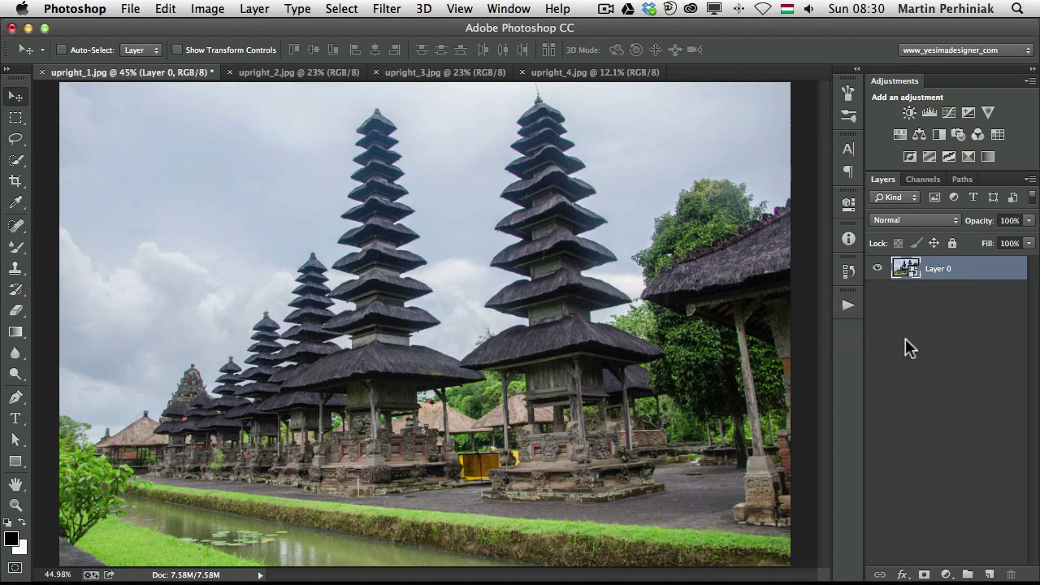
{"action": "left_click", "coordinate": [387, 8]}
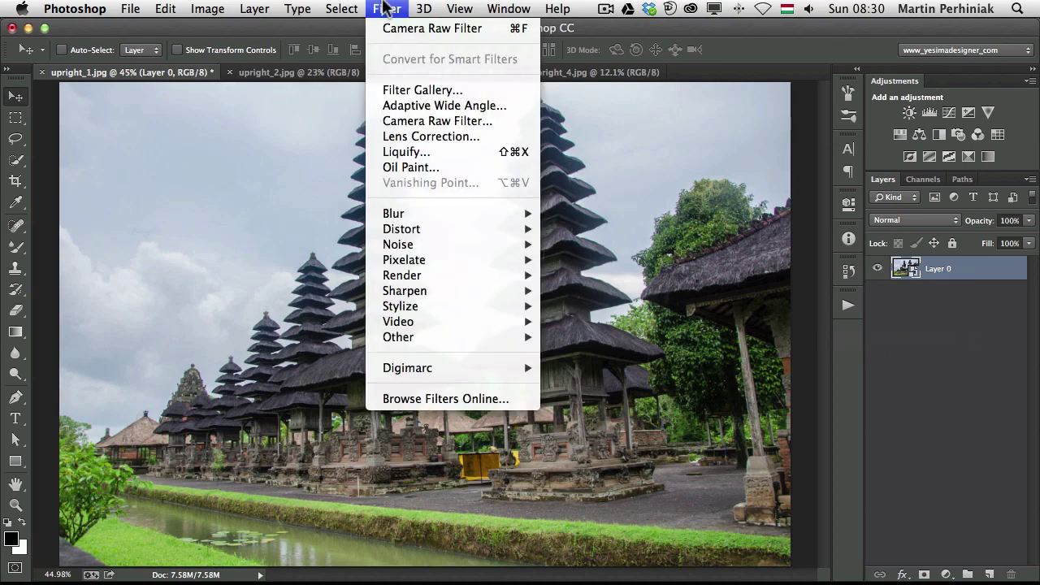
- Launch the Camera Raw filter on upright_1.jpg and show its Lens Corrections settings
{"action": "left_click", "coordinate": [421, 121]}
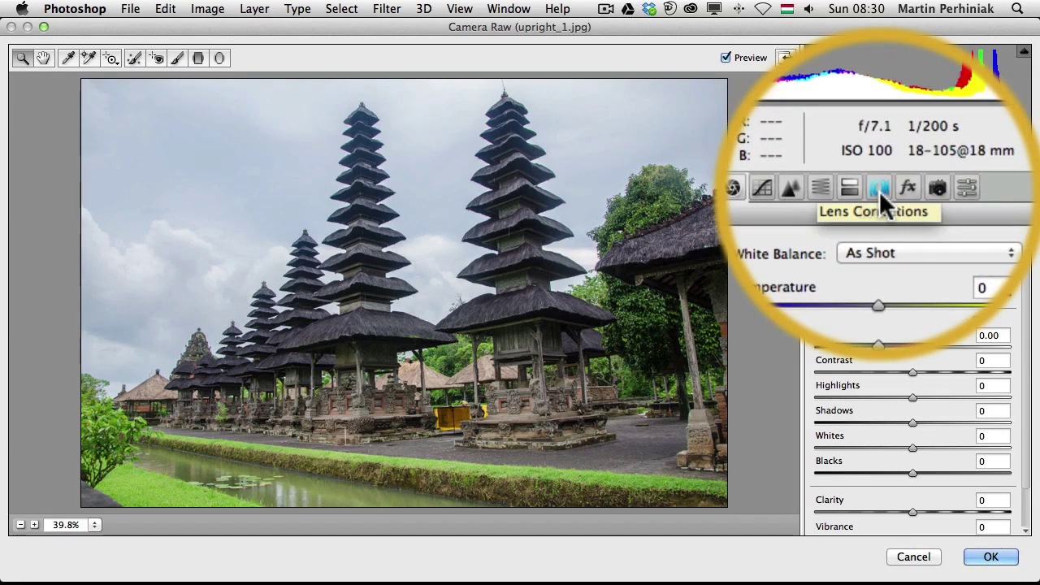
{"action": "left_click", "coordinate": [879, 191]}
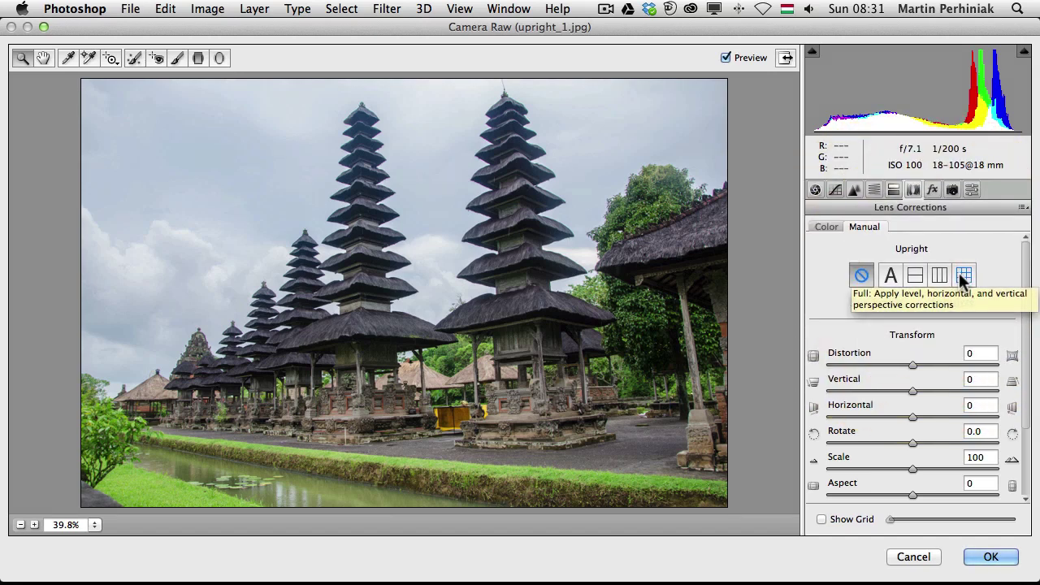
- Apply Auto Upright to the temple photo and toggle Preview to compare with the original
{"action": "left_click", "coordinate": [891, 276]}
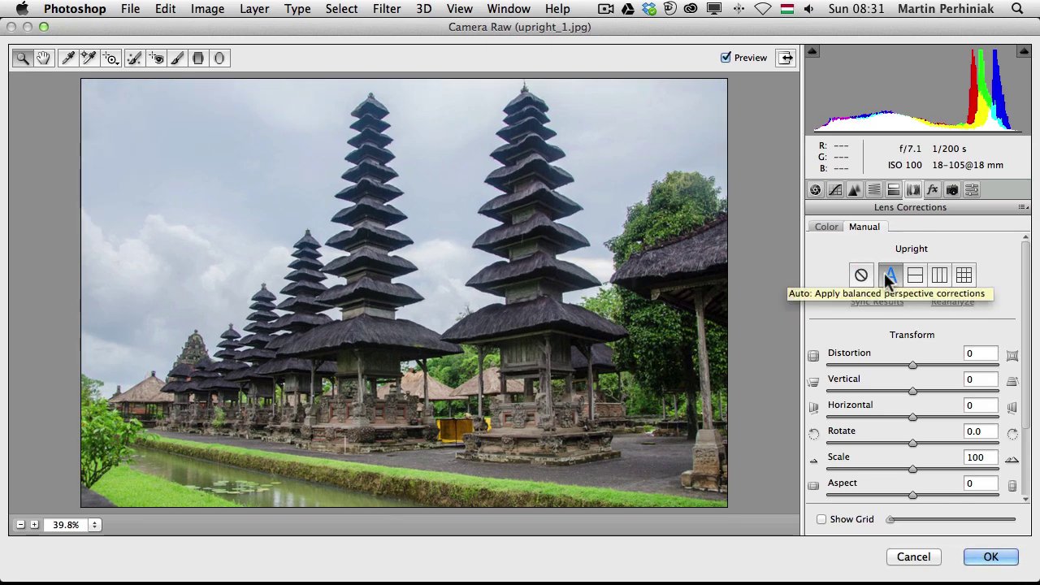
{"action": "key", "text": "p"}
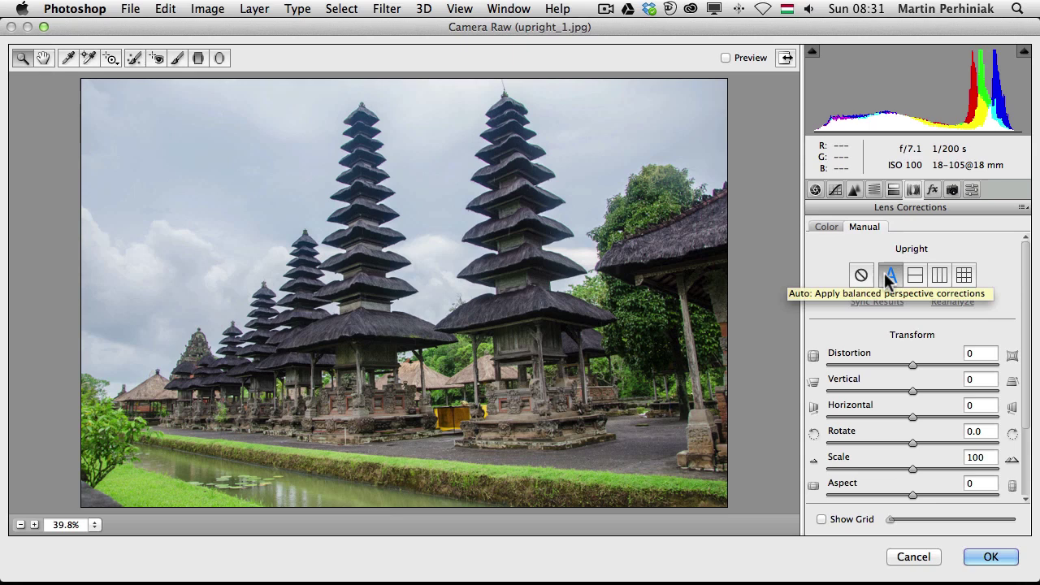
{"action": "key", "text": "p"}
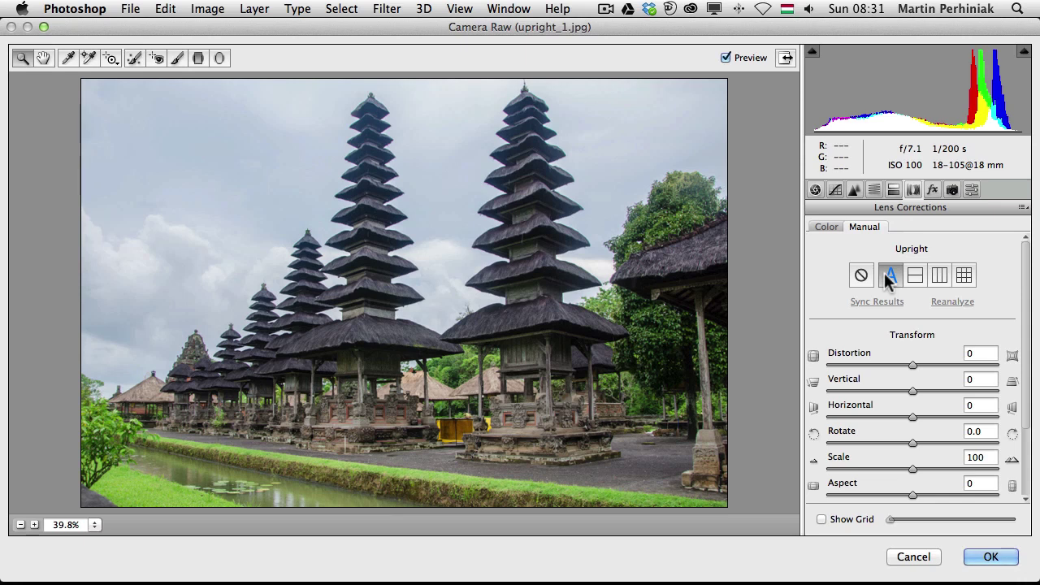
{"action": "key", "text": "p"}
{"action": "key", "text": "p"}
{"action": "key", "text": "p"}
{"action": "key", "text": "p"}
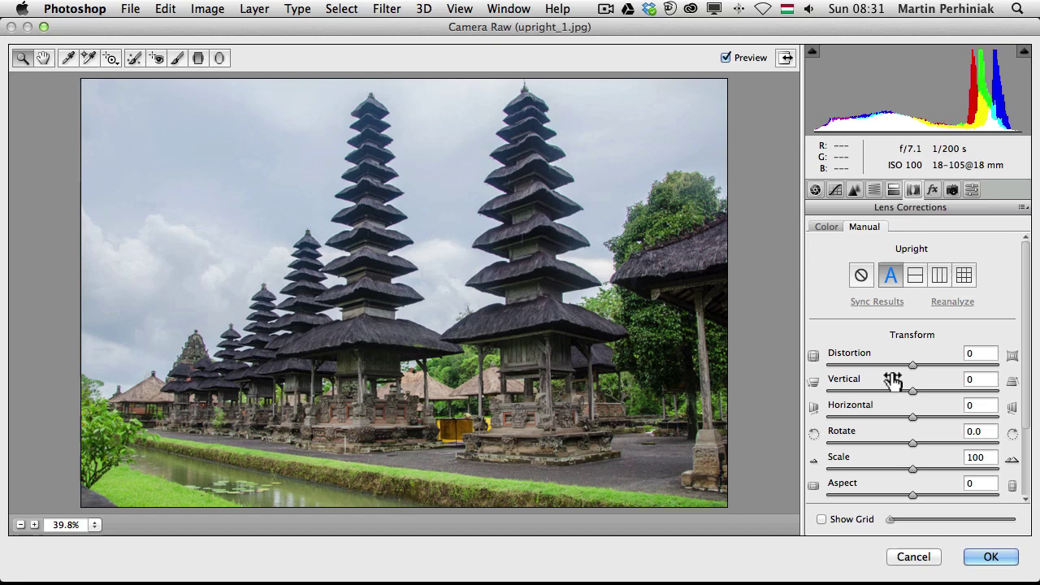
{"action": "scroll", "coordinate": [894, 374], "scroll_direction": "down", "scroll_amount": 3}
{"action": "scroll", "coordinate": [898, 399], "scroll_direction": "up", "scroll_amount": 3}
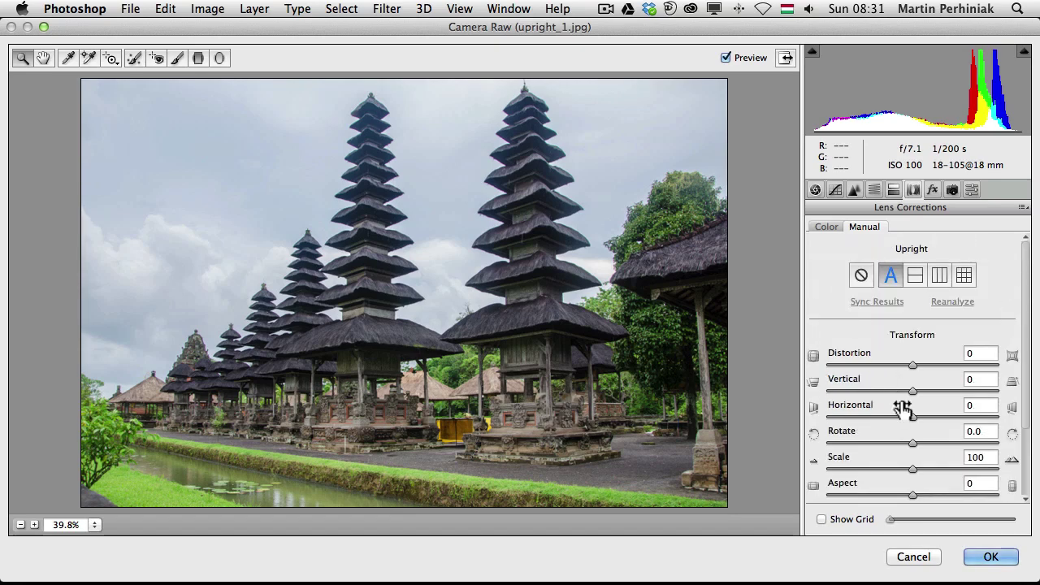
- Commit Auto Upright as a Camera Raw smart filter on Layer 0, toggling its visibility to compare
{"action": "left_click", "coordinate": [992, 556]}
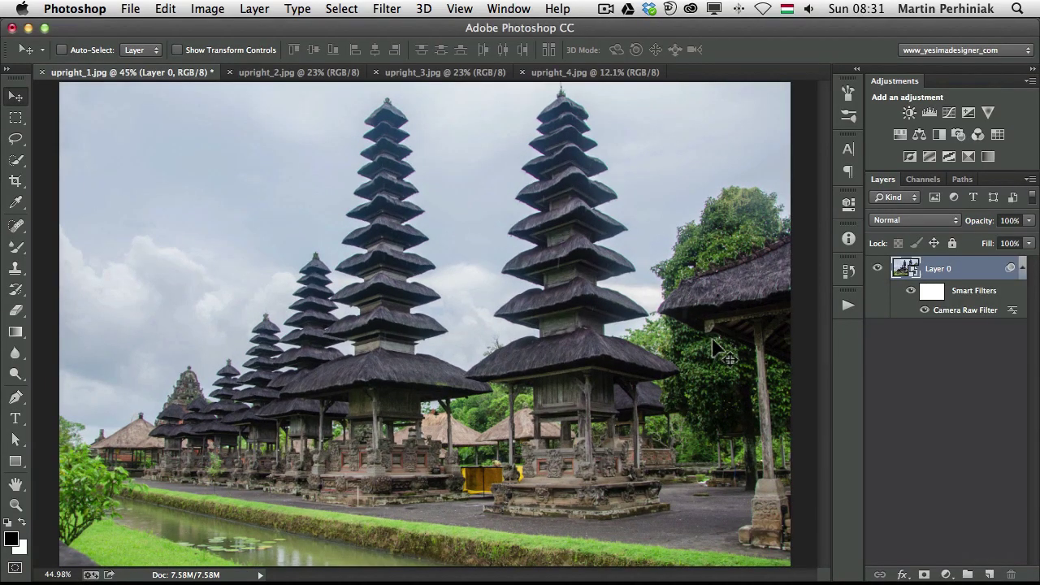
{"action": "left_click", "coordinate": [925, 312]}
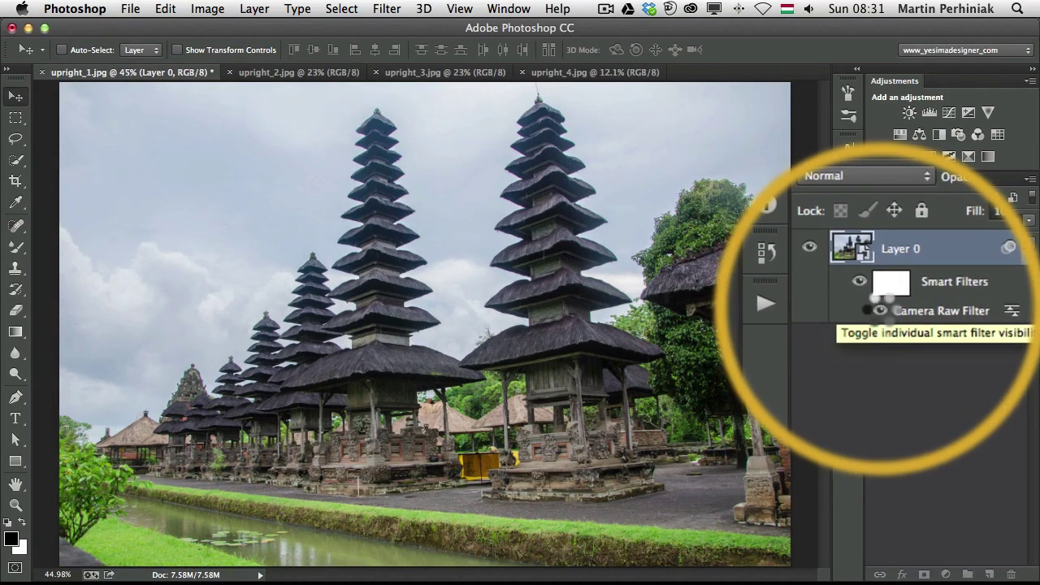
{"action": "left_click", "coordinate": [879, 310]}
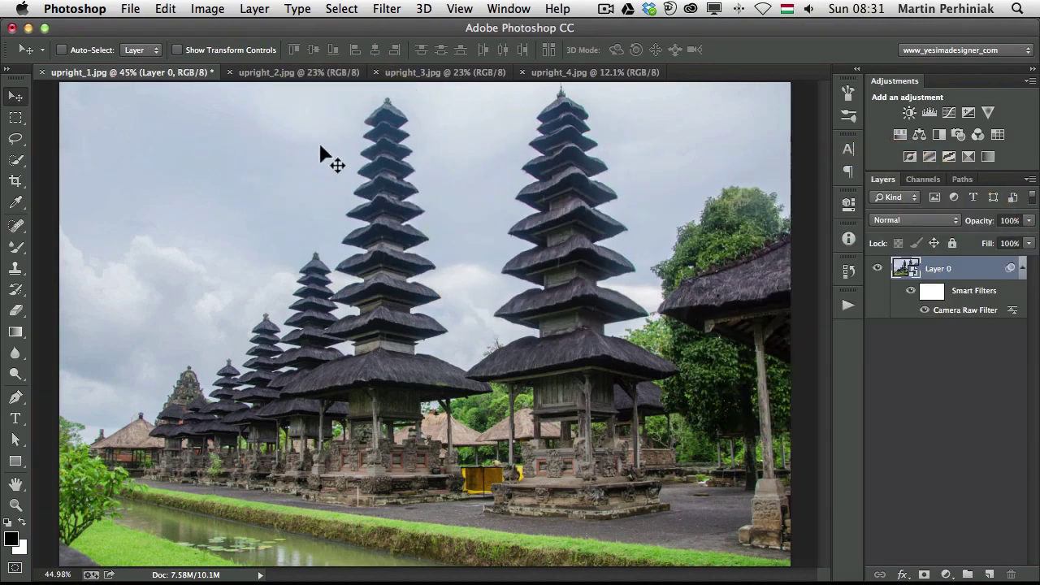
- Switch to upright_2.jpg and convert its Background layer into a smart object
{"action": "left_click", "coordinate": [291, 69]}
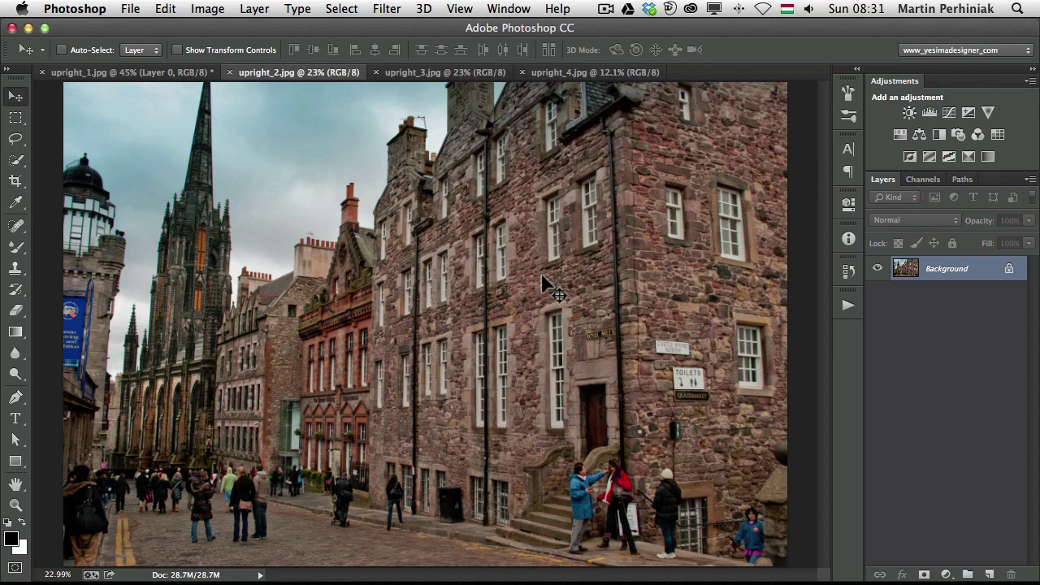
{"action": "right_click", "coordinate": [974, 266]}
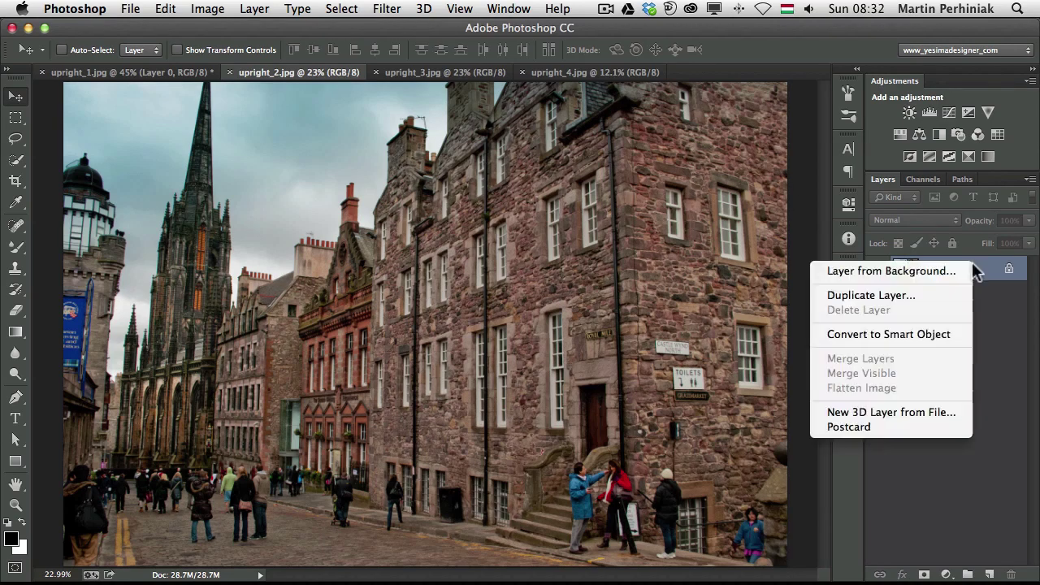
{"action": "left_click", "coordinate": [885, 331]}
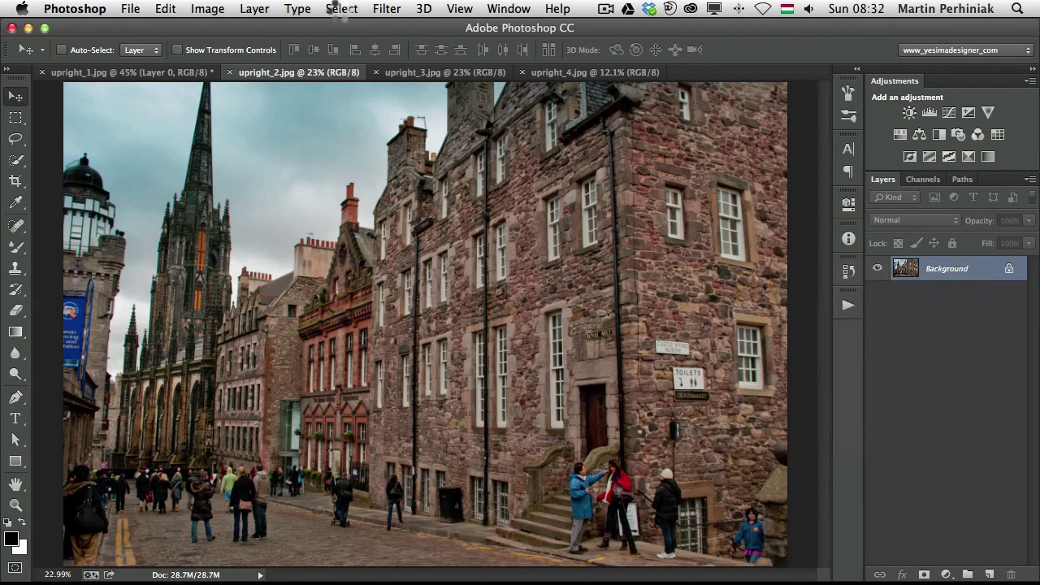
{"action": "left_click", "coordinate": [389, 9]}
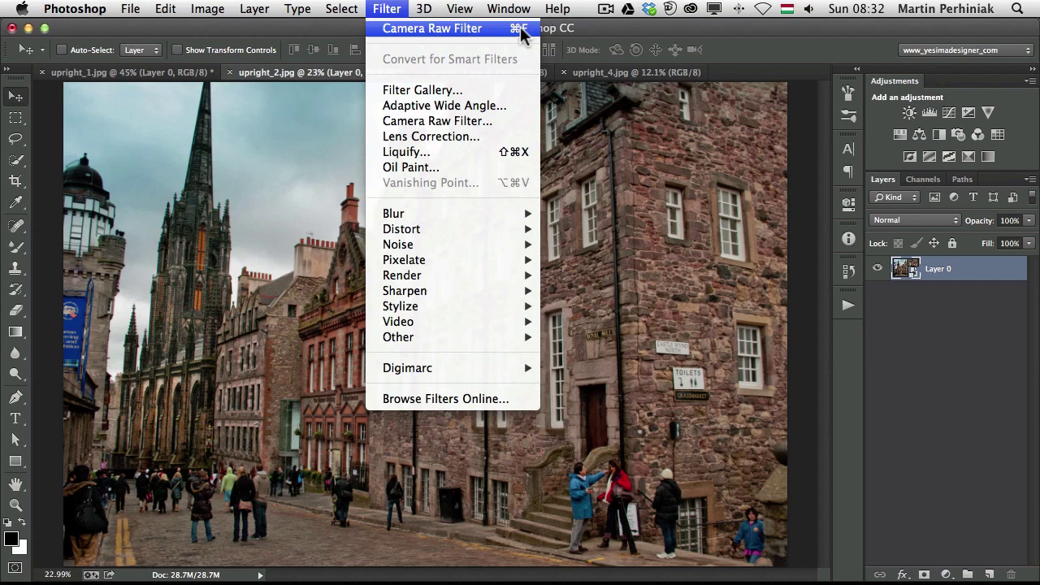
- Open Camera Raw on the street photo and try the Auto, Level and Vertical Upright modes
{"action": "left_click", "coordinate": [592, 23]}
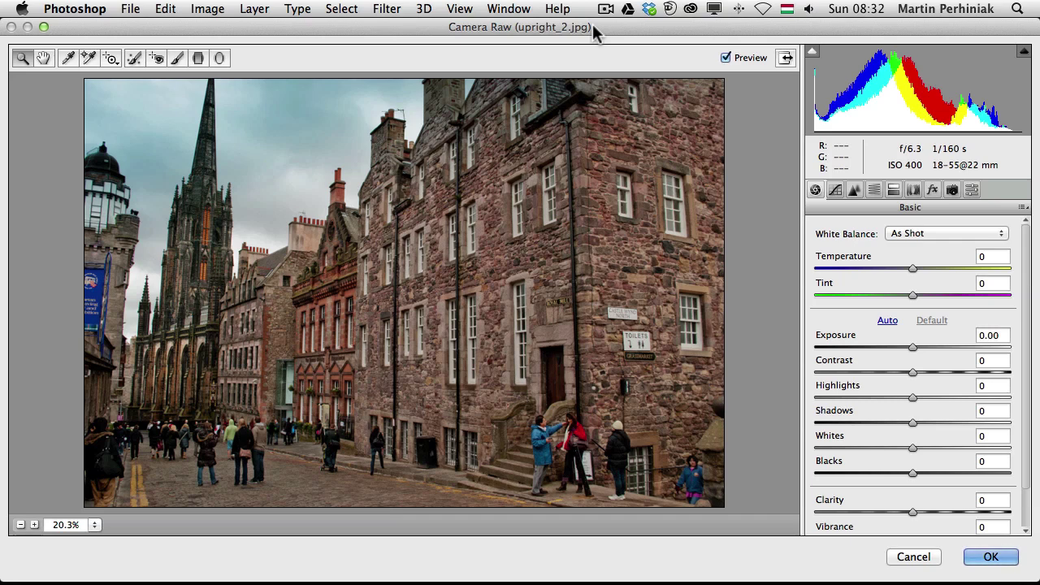
{"action": "left_click", "coordinate": [913, 190]}
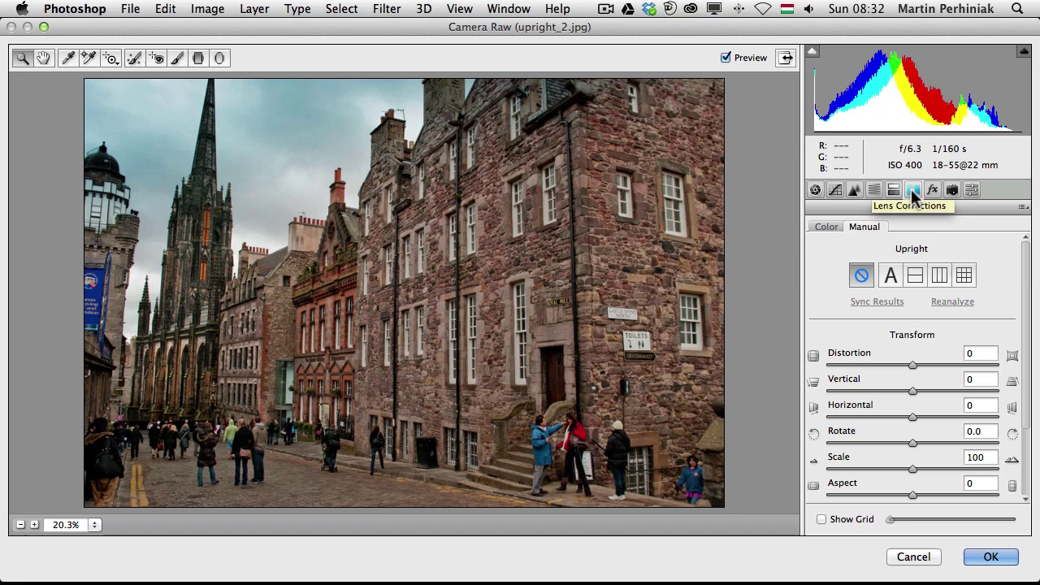
{"action": "left_click", "coordinate": [892, 278]}
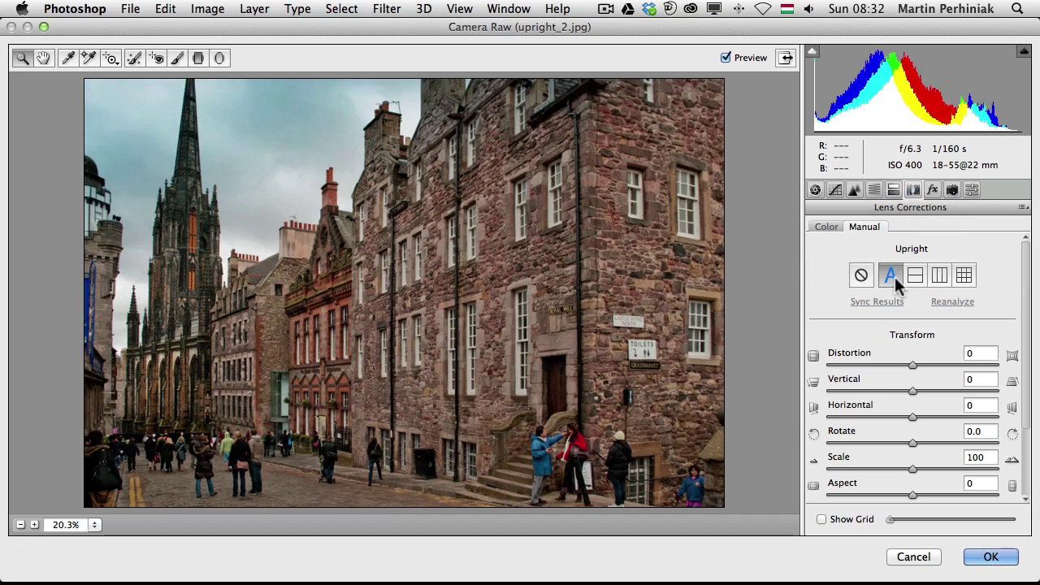
{"action": "left_click", "coordinate": [918, 276]}
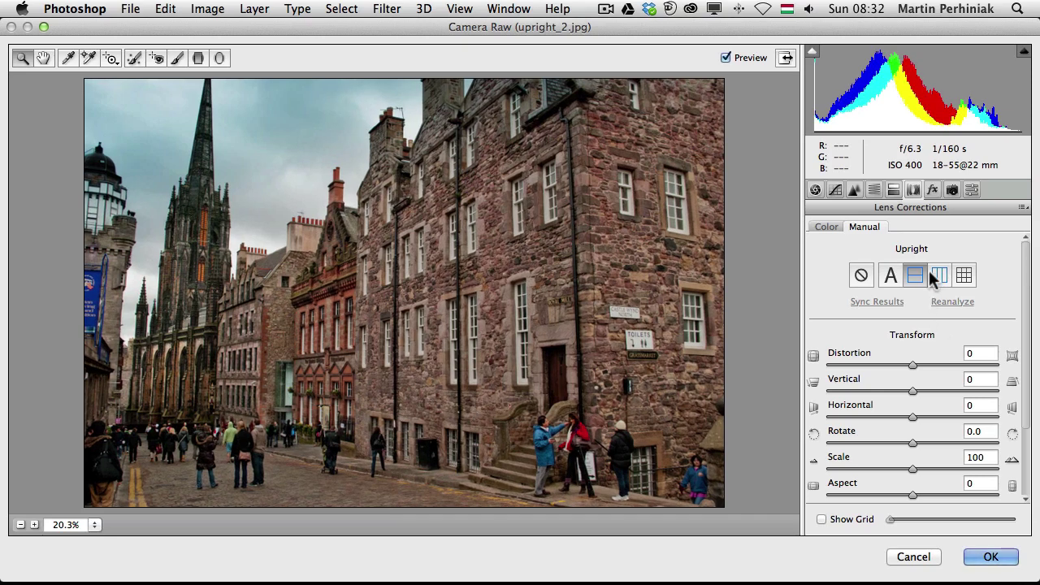
{"action": "left_click", "coordinate": [936, 274]}
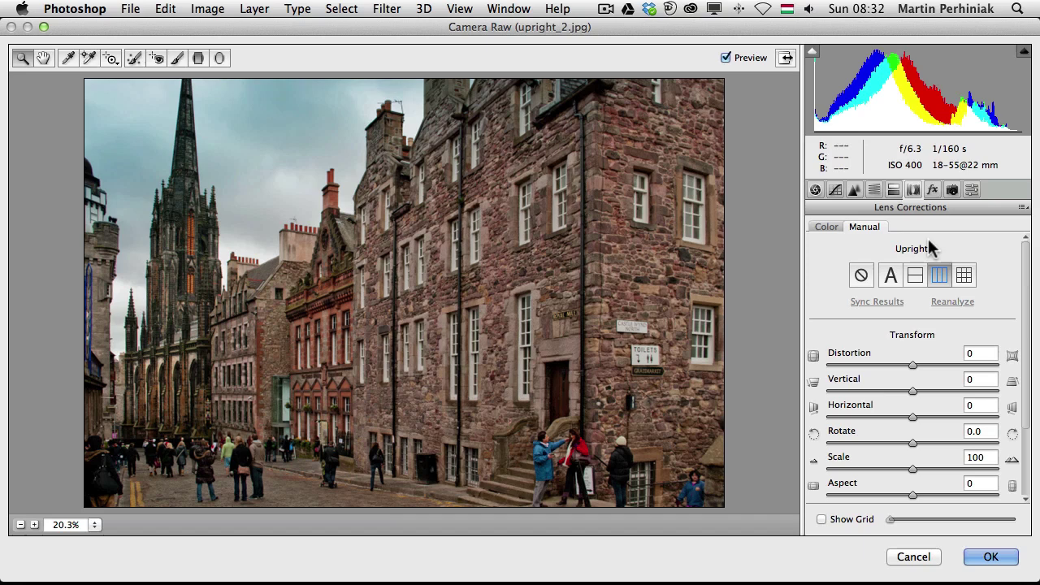
- Settle on Auto Upright, compare with Preview toggles, and apply it as a smart filter
{"action": "key", "text": "p"}
{"action": "key", "text": "p"}
{"action": "left_click", "coordinate": [894, 278]}
{"action": "key", "text": "p"}
{"action": "key", "text": "p"}
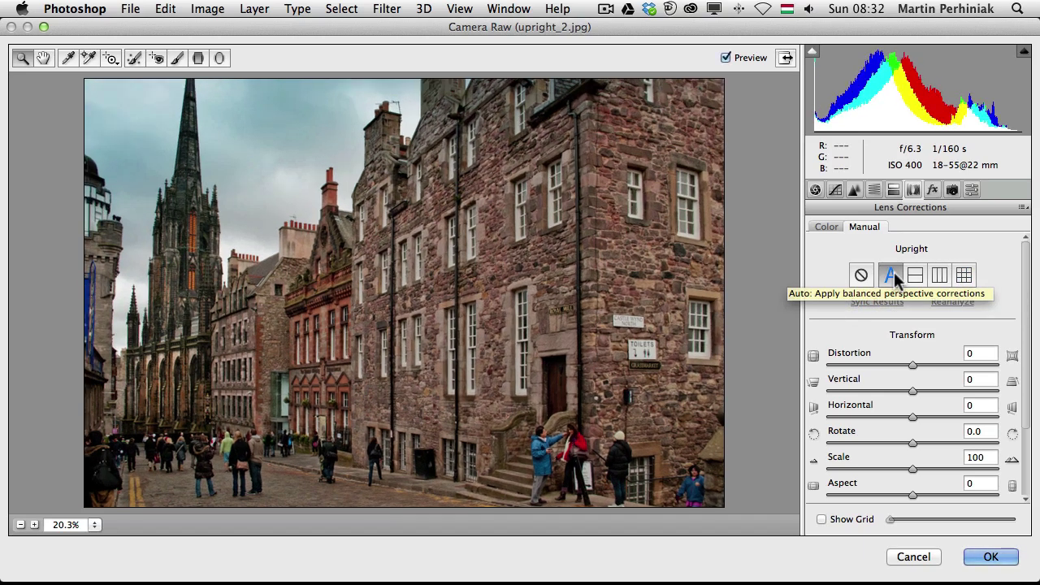
{"action": "key", "text": "p"}
{"action": "key", "text": "p"}
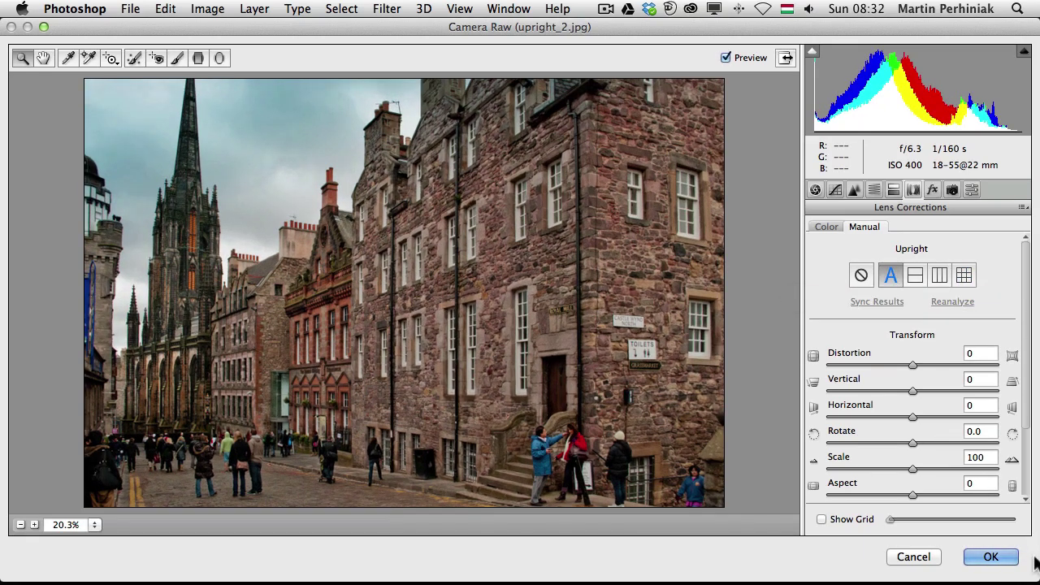
{"action": "left_click", "coordinate": [992, 557]}
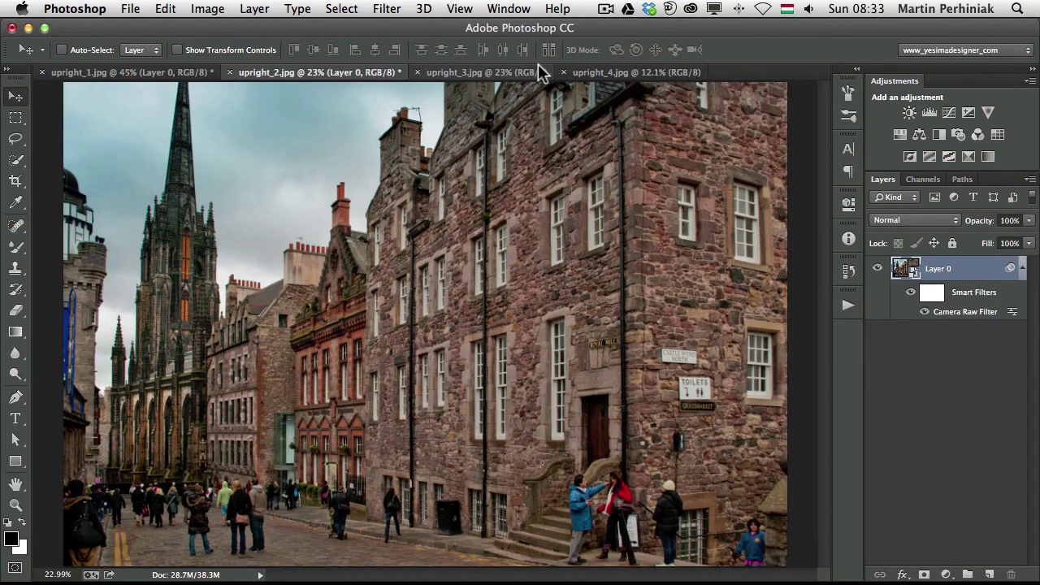
- Switch to upright_3.jpg and convert its Background layer into a smart object
{"action": "left_click", "coordinate": [487, 71]}
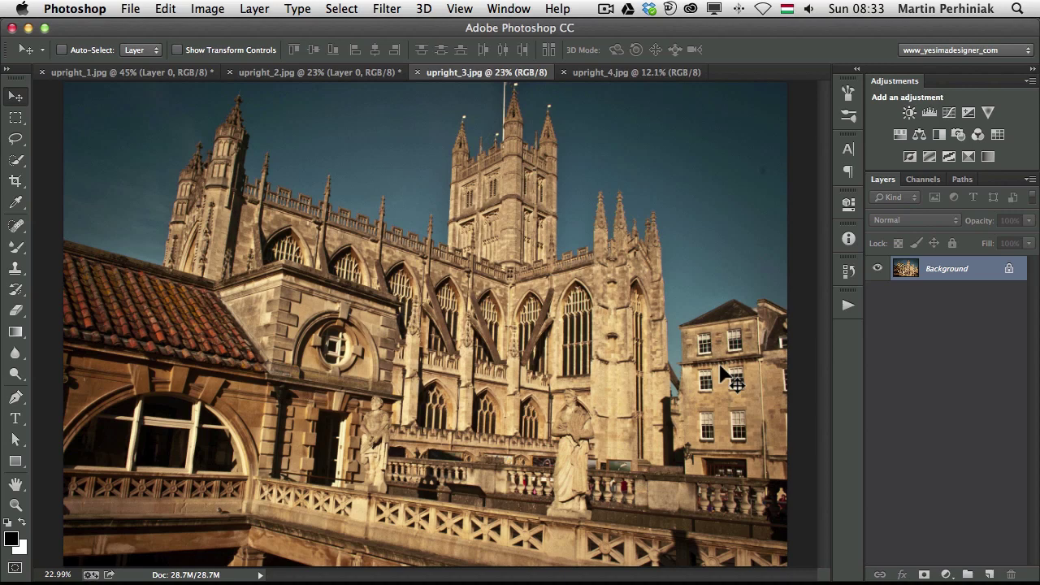
{"action": "right_click", "coordinate": [977, 275]}
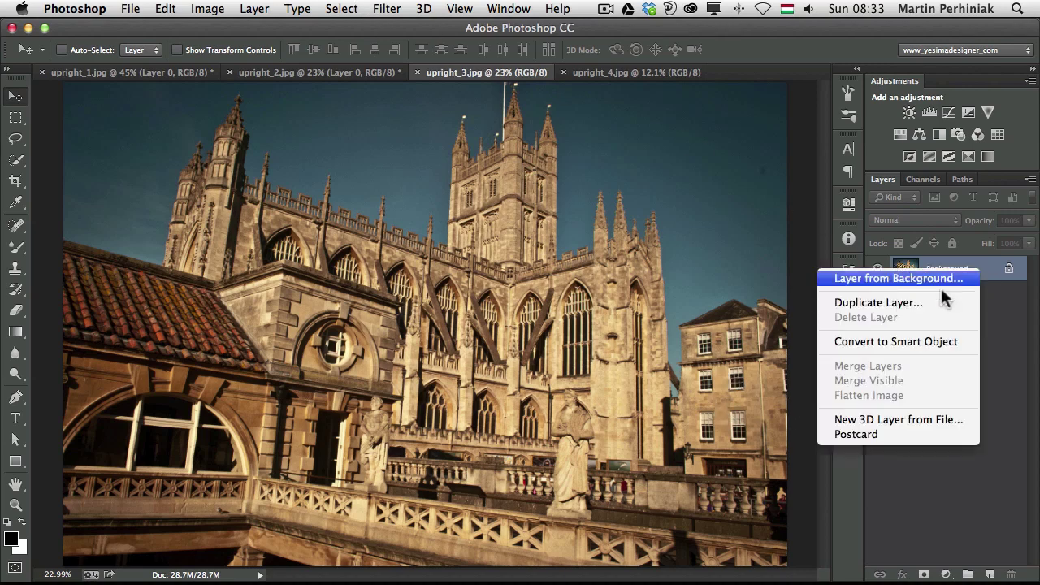
{"action": "left_click", "coordinate": [910, 342]}
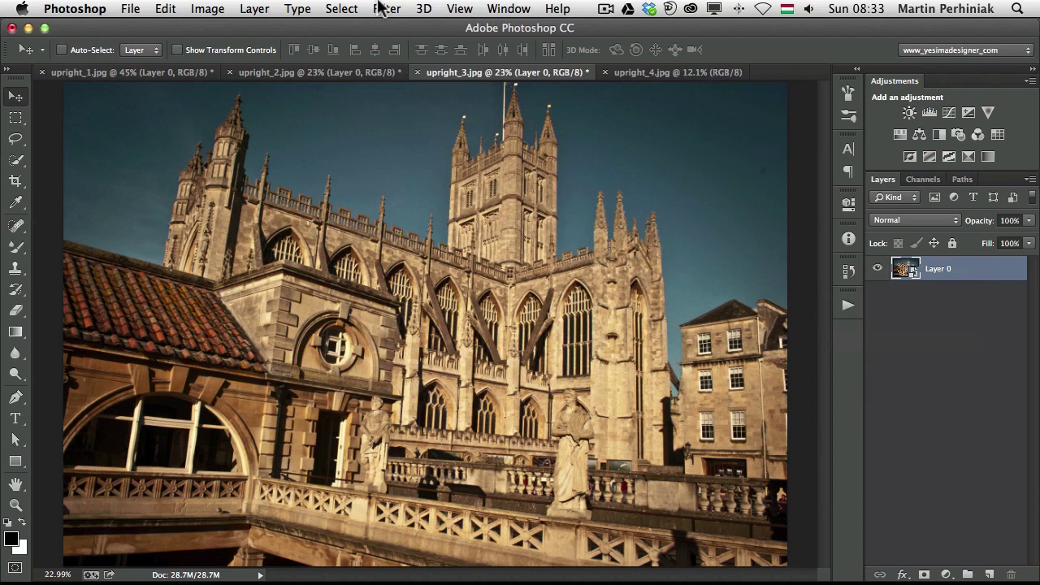
- Apply Auto Upright to the cathedral in Camera Raw, comparing against Off, and commit it
{"action": "key", "text": "super+shift+a"}
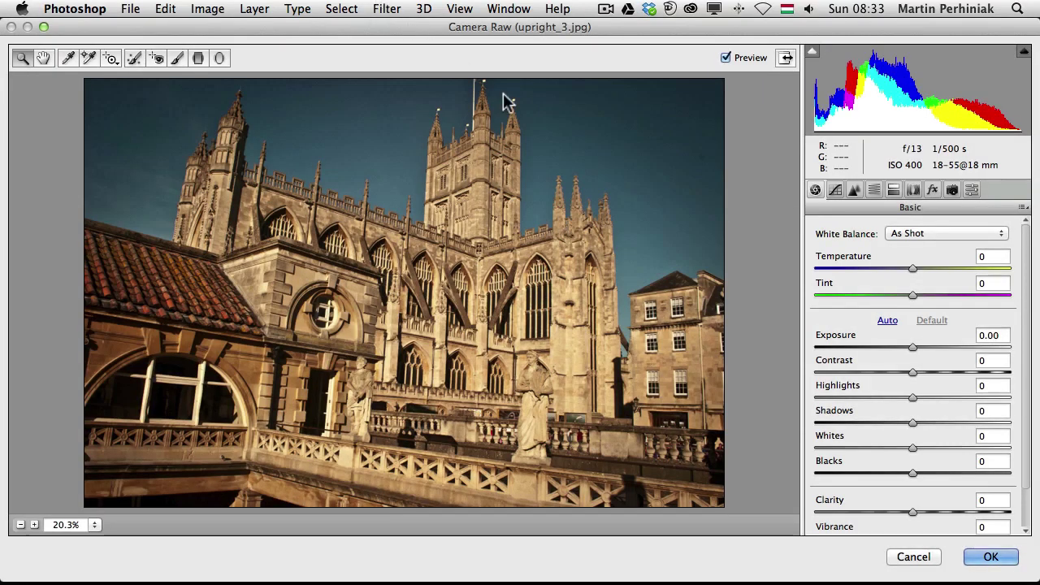
{"action": "left_click", "coordinate": [383, 10]}
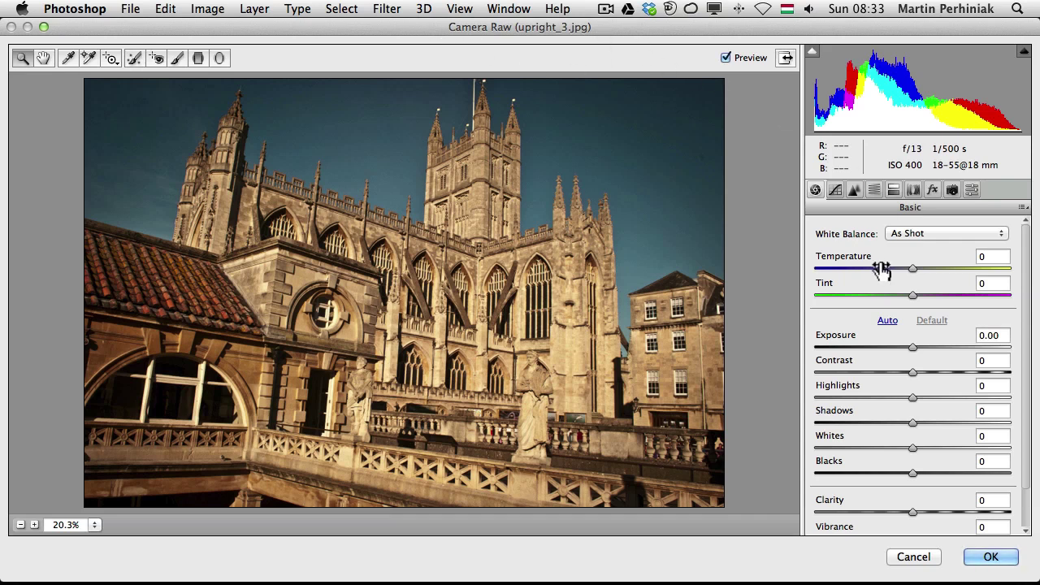
{"action": "left_click", "coordinate": [915, 190]}
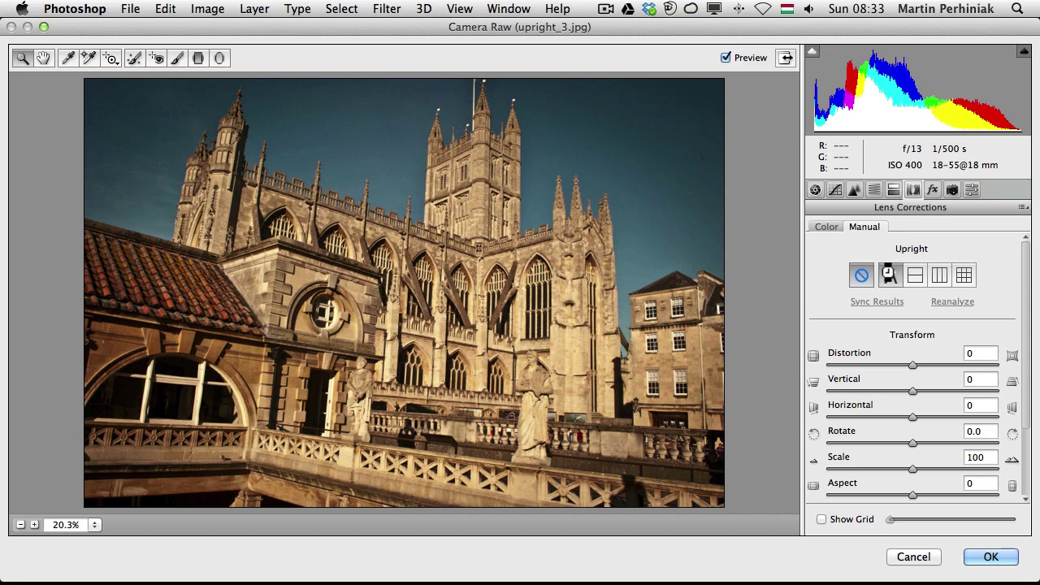
{"action": "left_click", "coordinate": [889, 275]}
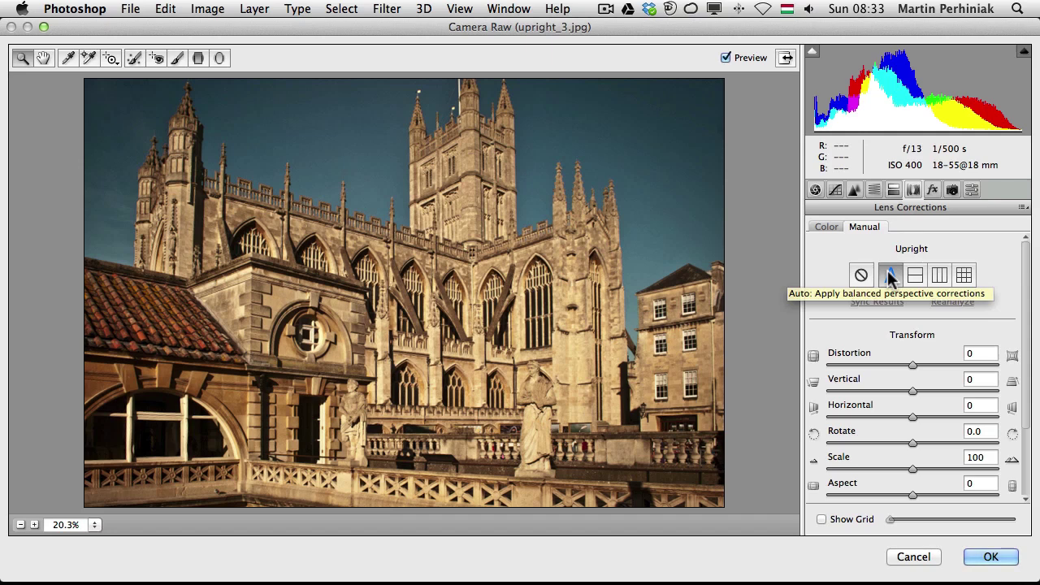
{"action": "left_click", "coordinate": [869, 274]}
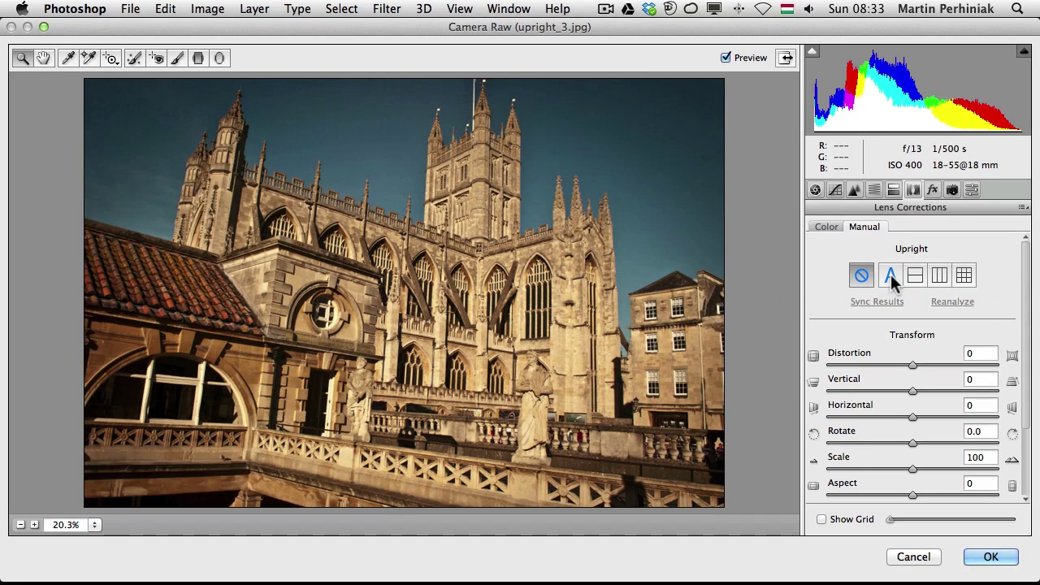
{"action": "left_click", "coordinate": [891, 275]}
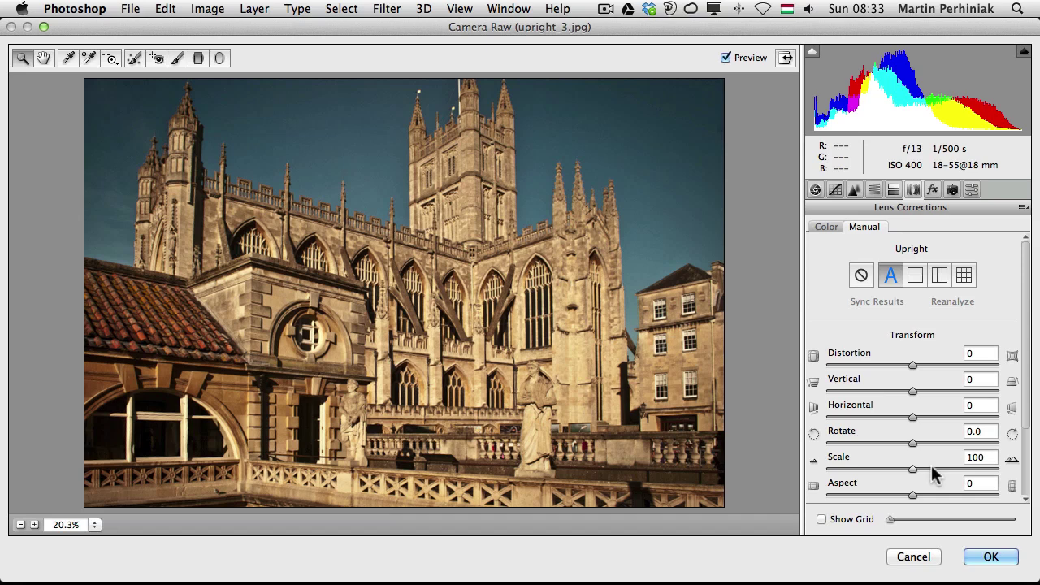
{"action": "left_click", "coordinate": [985, 560]}
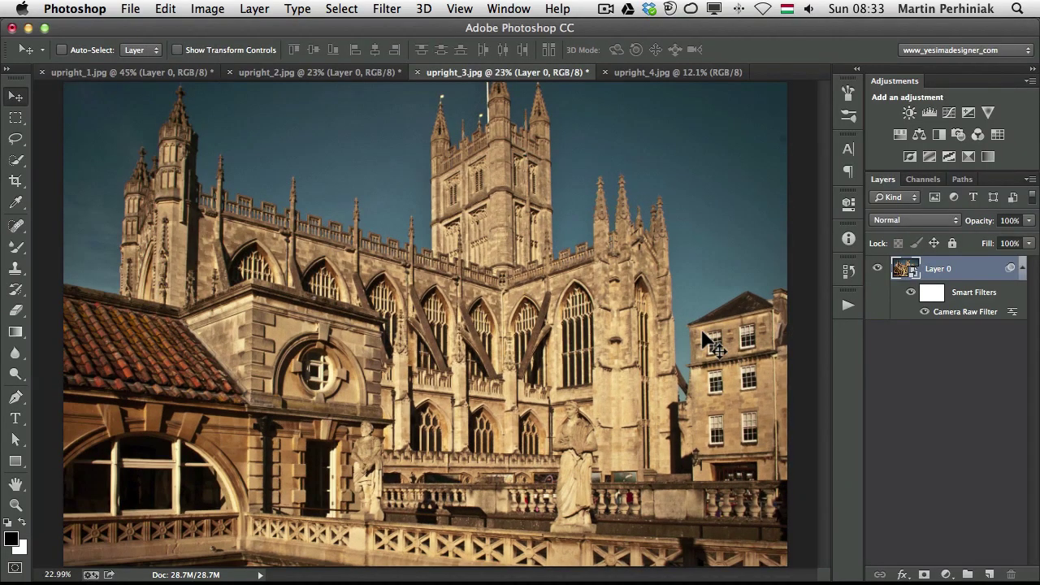
- Undo and restore the Camera Raw filter to compare the cathedral before and after
{"action": "key", "text": "super+z"}
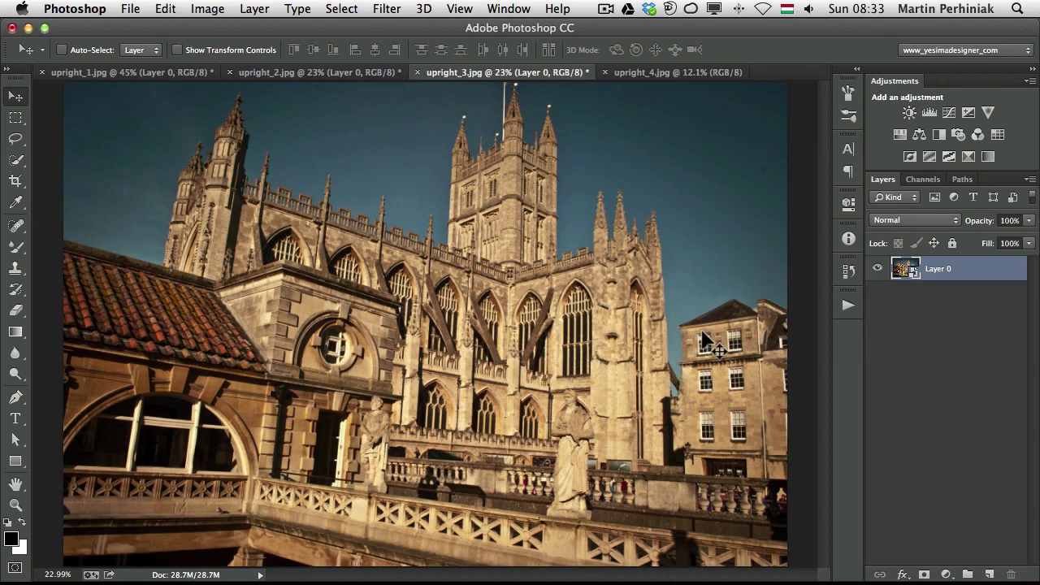
{"action": "key", "text": "super+z"}
{"action": "key", "text": "super+z"}
{"action": "key", "text": "super+z"}
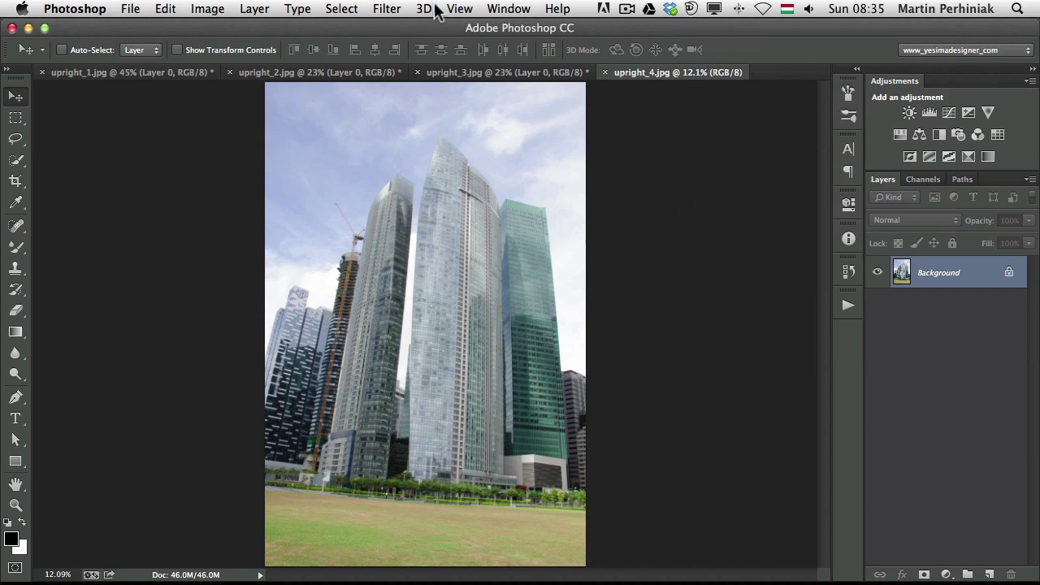
- Convert upright_4.jpg's Background to a smart object and preview Auto Upright in Camera Raw
{"action": "right_click", "coordinate": [988, 276]}
{"action": "left_click", "coordinate": [893, 348]}
{"action": "left_click", "coordinate": [387, 10]}
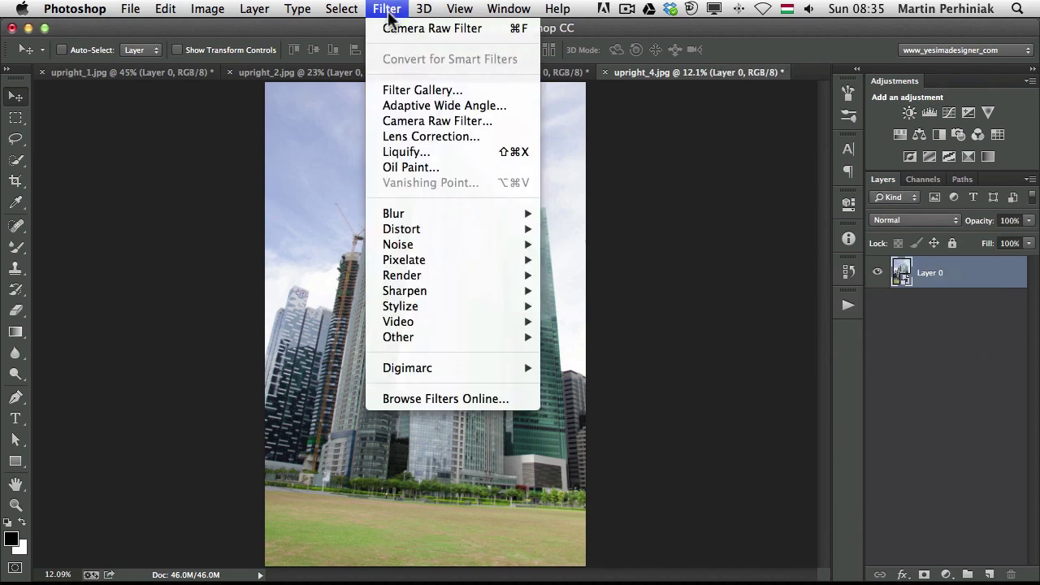
{"action": "left_click", "coordinate": [439, 121]}
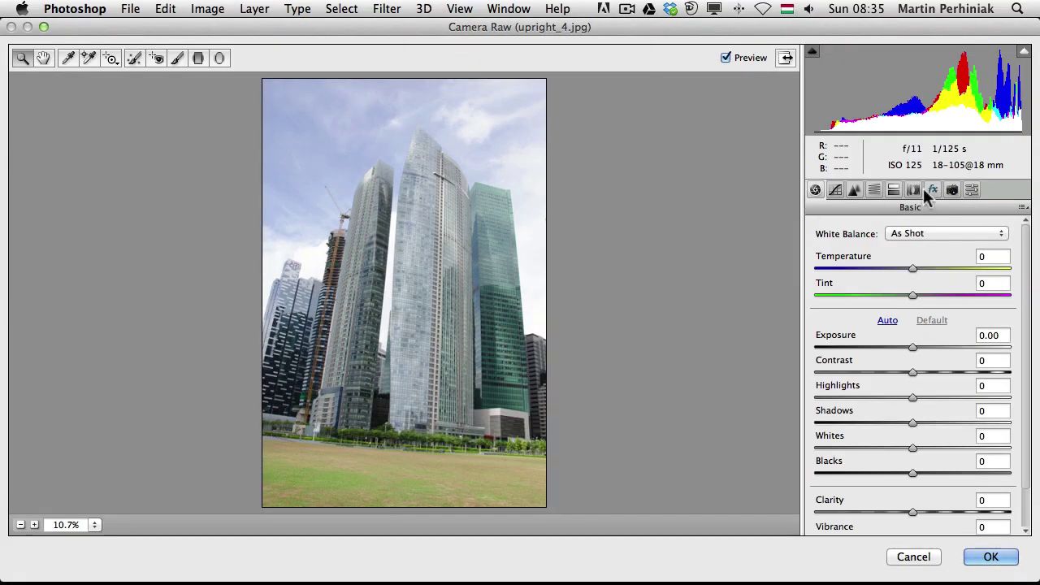
{"action": "left_click", "coordinate": [913, 190]}
{"action": "left_click", "coordinate": [894, 276]}
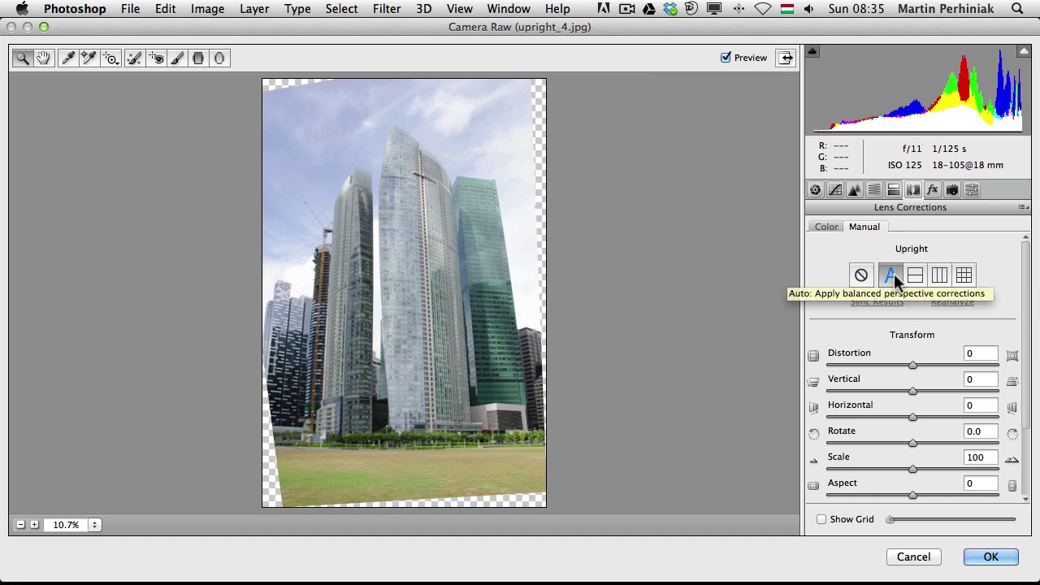
- Apply Upright Full correction and rotate the skyscraper photo to +2.2
{"action": "left_click", "coordinate": [964, 277]}
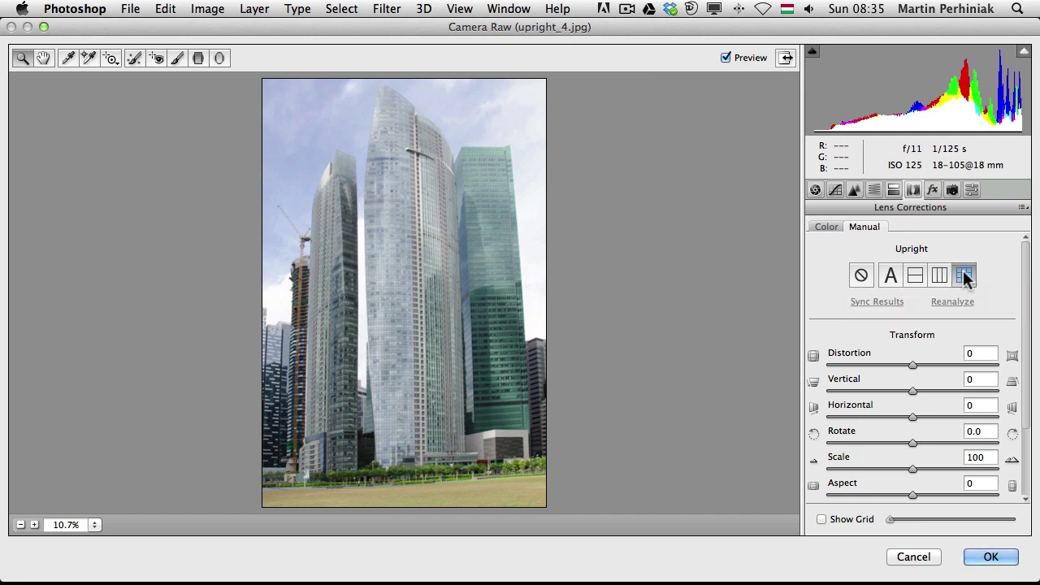
{"action": "left_click", "coordinate": [912, 444]}
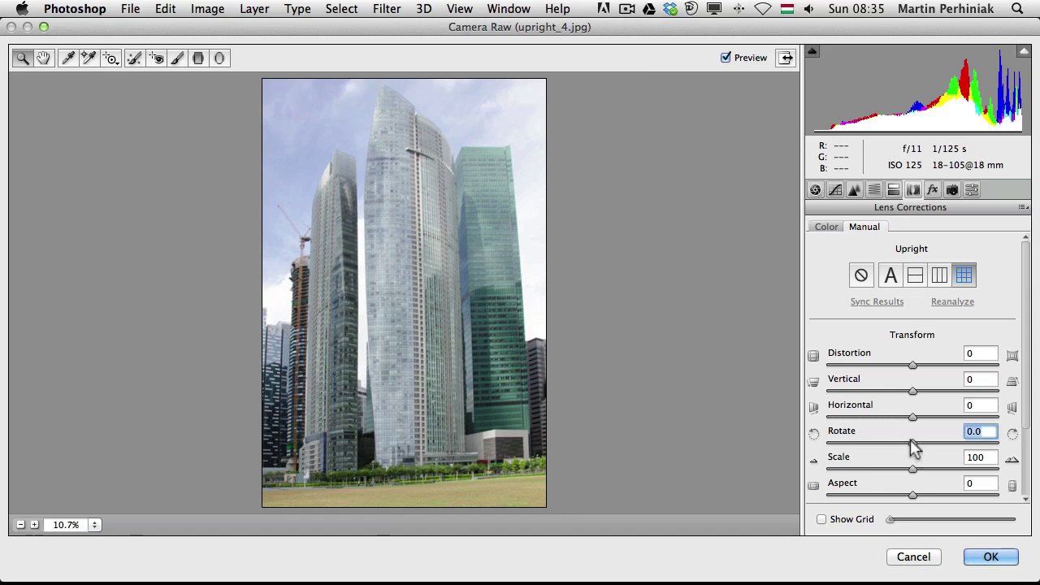
{"action": "left_click_drag", "start_coordinate": [912, 444], "coordinate": [932, 449]}
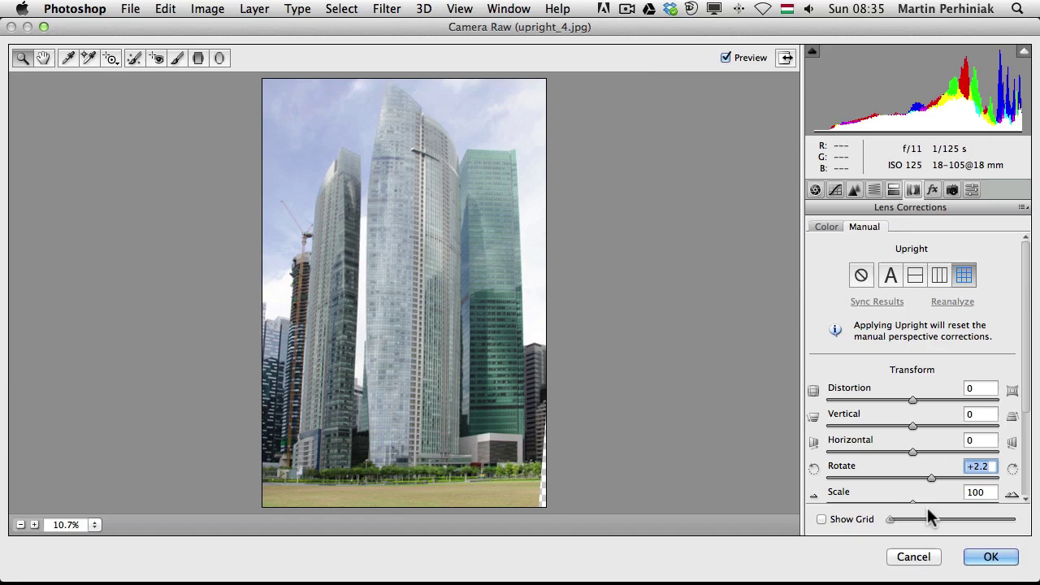
- Set Distortion +13, Vertical −15 and Scale 113 to fill the frame
{"action": "scroll", "coordinate": [980, 411], "scroll_direction": "down", "scroll_amount": 4}
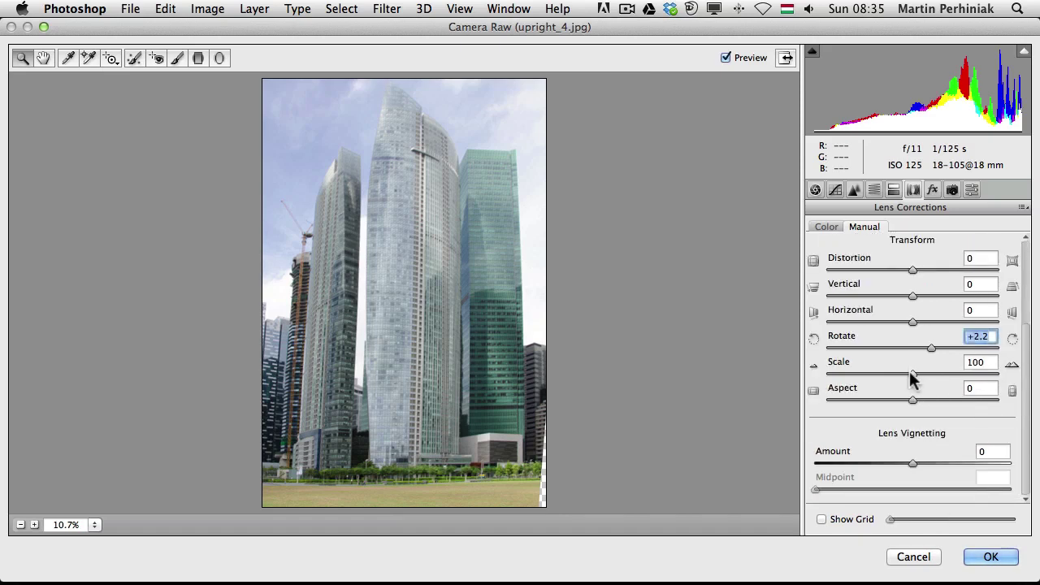
{"action": "left_click", "coordinate": [912, 374]}
{"action": "left_click_drag", "start_coordinate": [913, 374], "coordinate": [920, 374]}
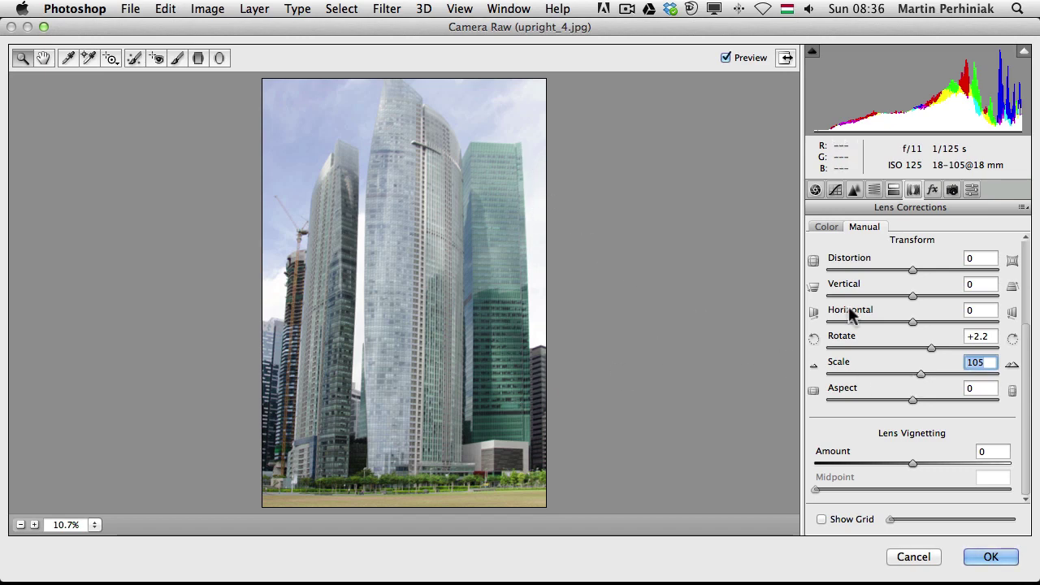
{"action": "left_click_drag", "start_coordinate": [915, 268], "coordinate": [925, 267]}
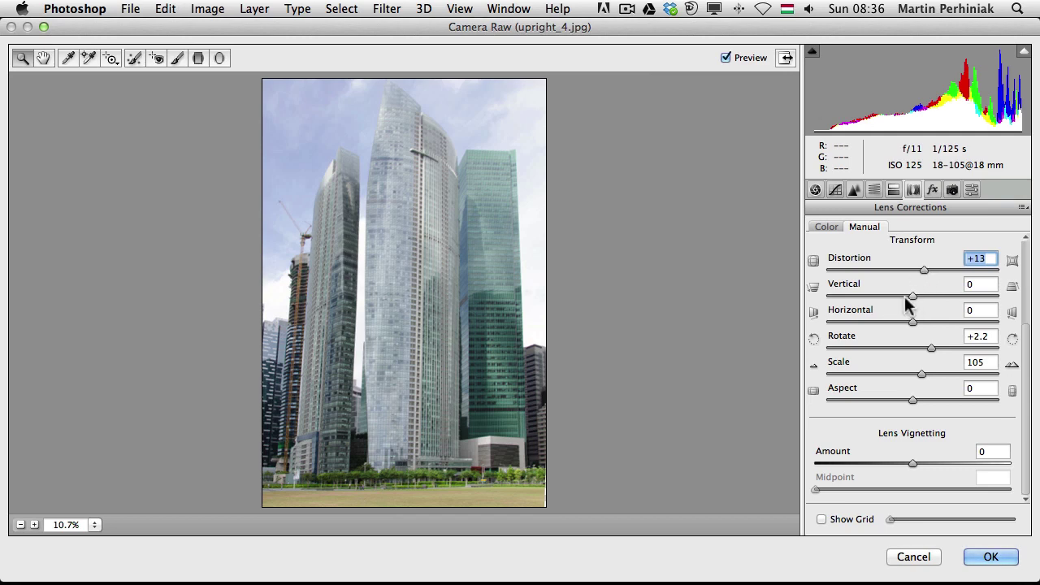
{"action": "left_click_drag", "start_coordinate": [913, 296], "coordinate": [901, 294]}
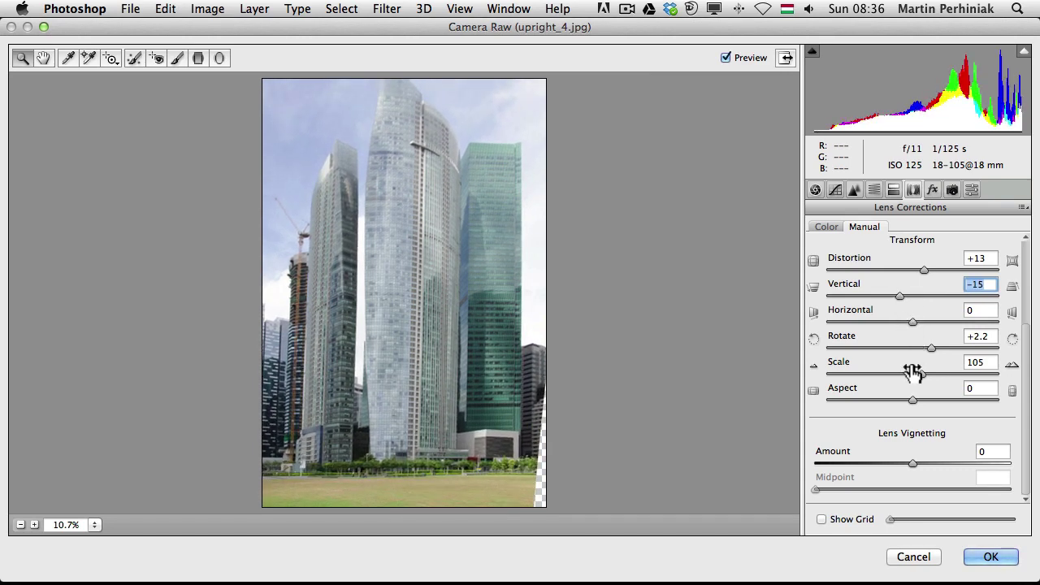
{"action": "left_click_drag", "start_coordinate": [922, 374], "coordinate": [934, 374]}
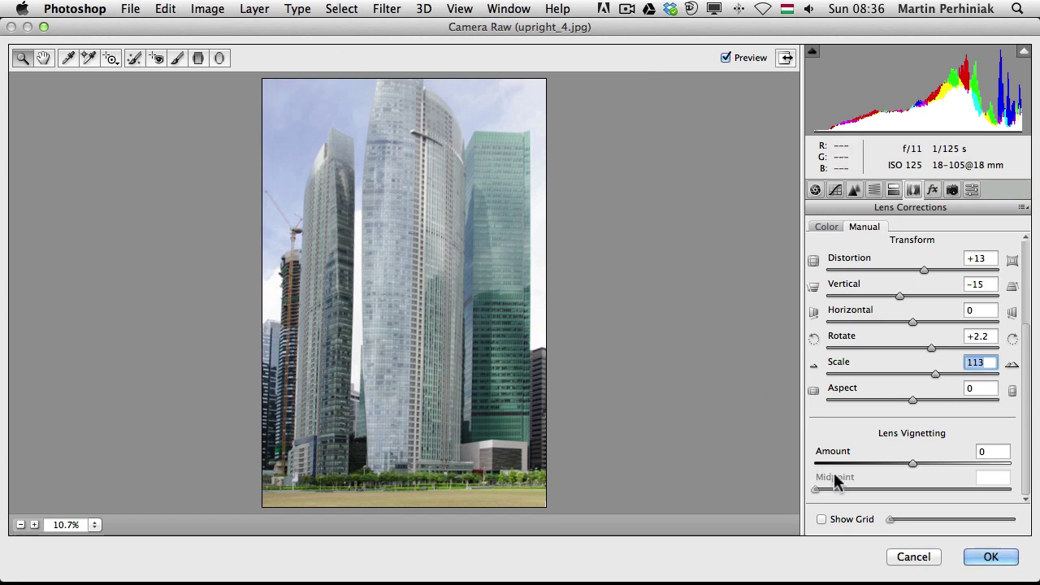
- Check the verticals against the grid overlay, then commit the Camera Raw correction
{"action": "left_click", "coordinate": [821, 519]}
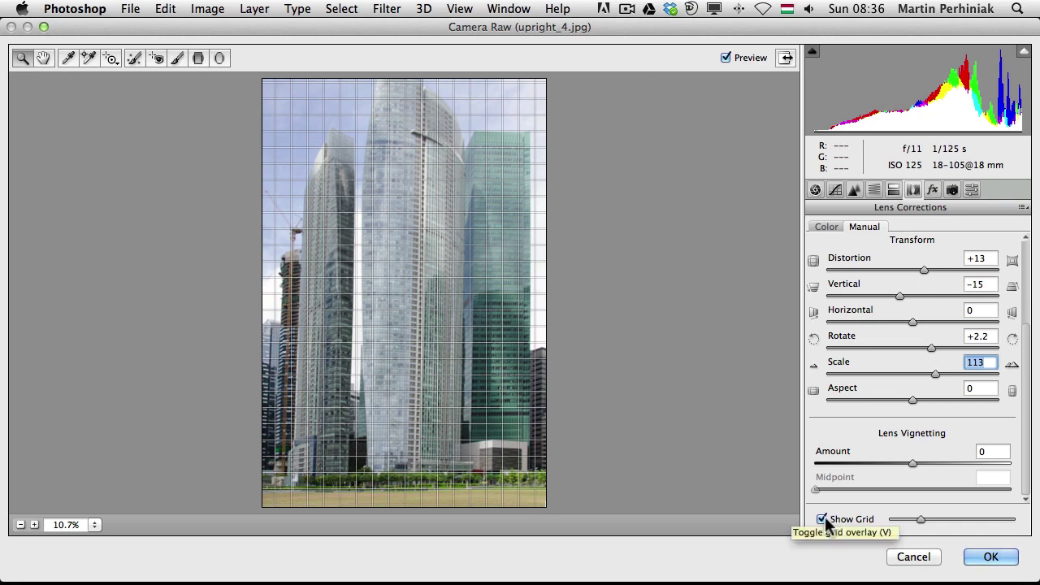
{"action": "left_click", "coordinate": [822, 519]}
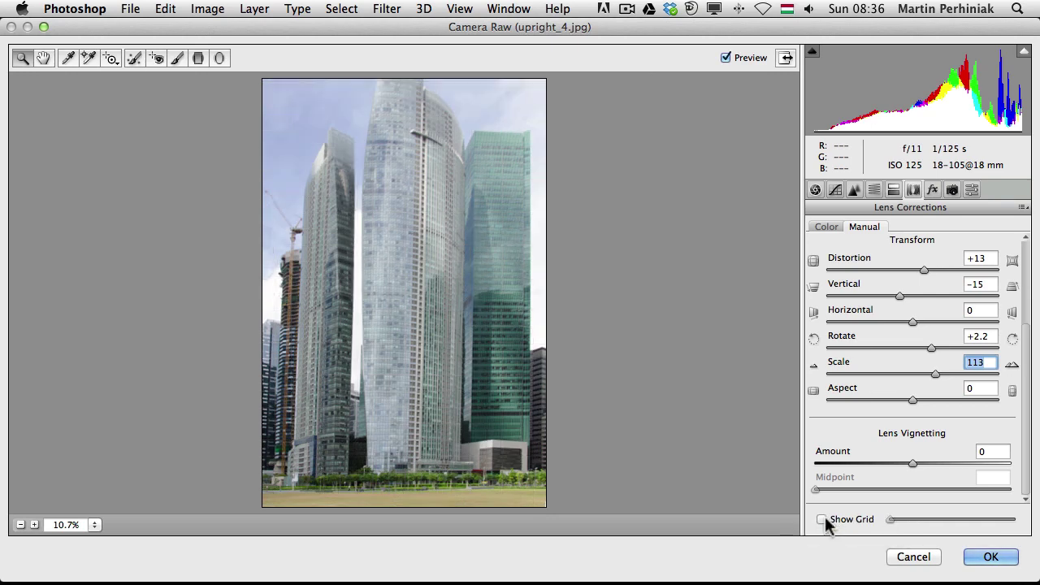
{"action": "left_click", "coordinate": [990, 557]}
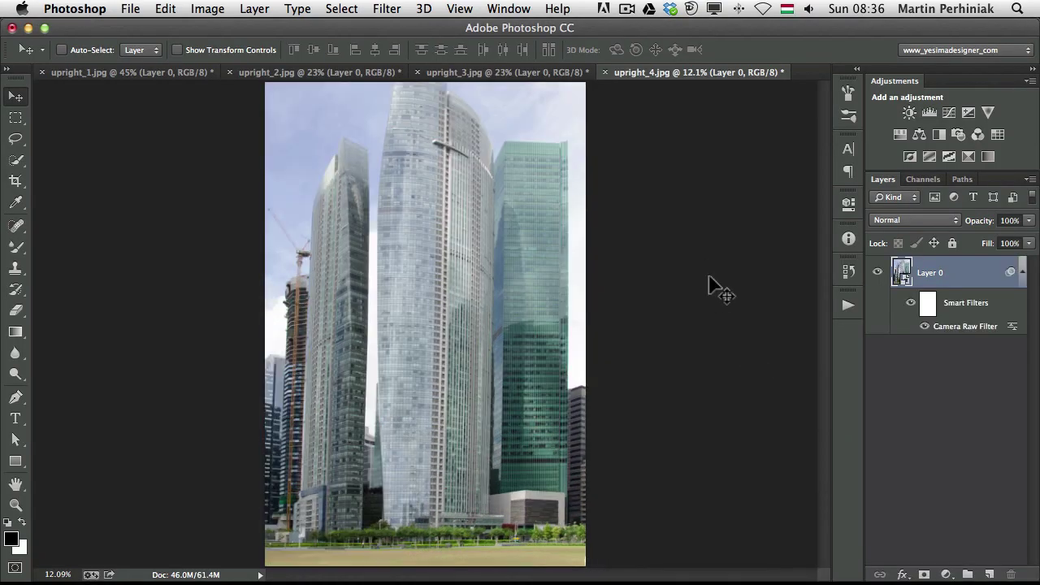
- Zoom out, compare the corrected skyscrapers with the original, then fit on screen
{"action": "key", "text": "super+minus"}
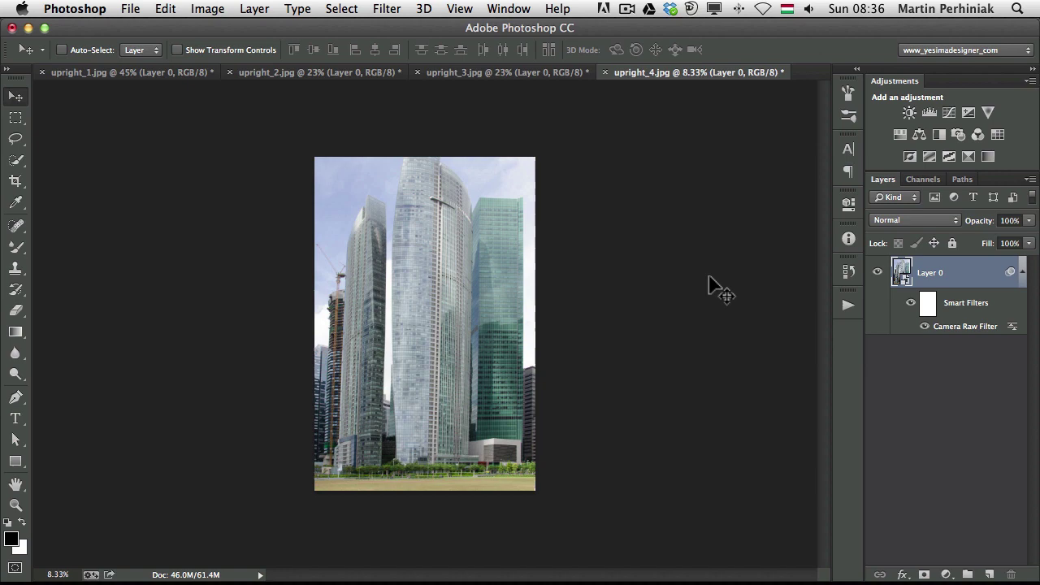
{"action": "key", "text": "super+z"}
{"action": "key", "text": "super+z"}
{"action": "key", "text": "super+z"}
{"action": "key", "text": "super+z"}
{"action": "key", "text": "super+0"}
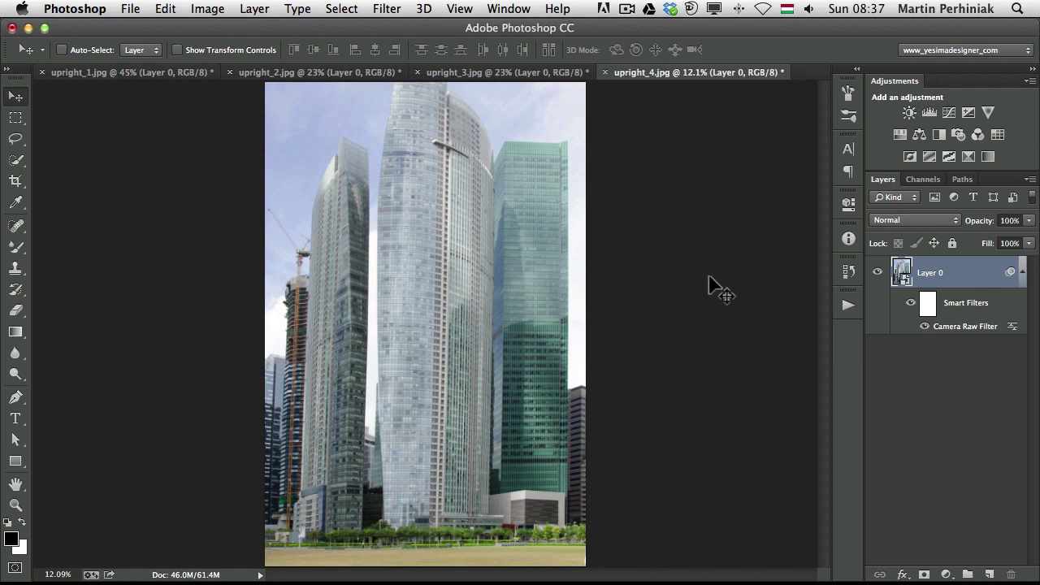
{"action": "left_click", "coordinate": [957, 335]}
{"action": "double_click", "coordinate": [958, 335]}
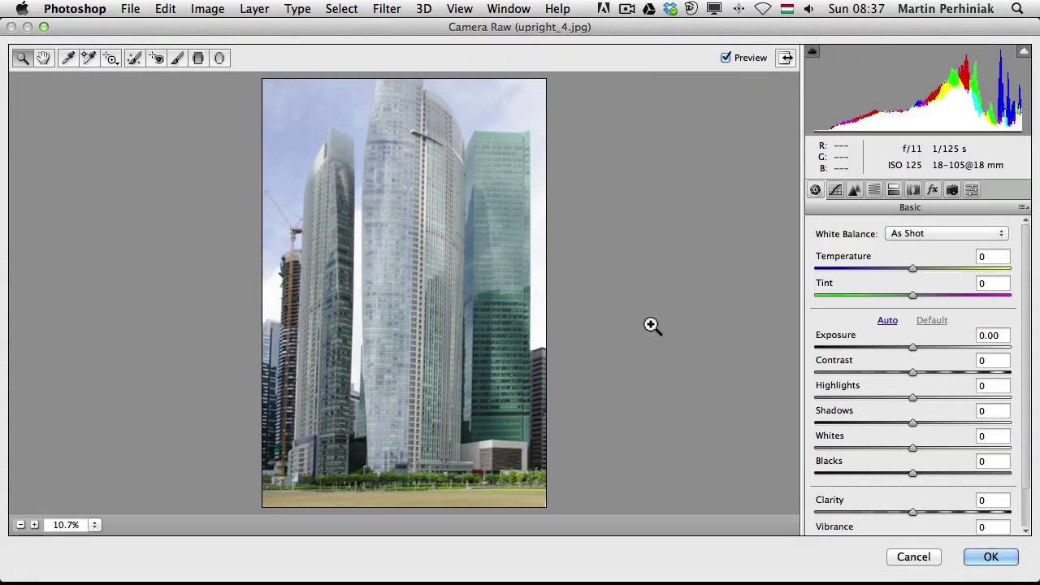
{"action": "left_click", "coordinate": [913, 189]}
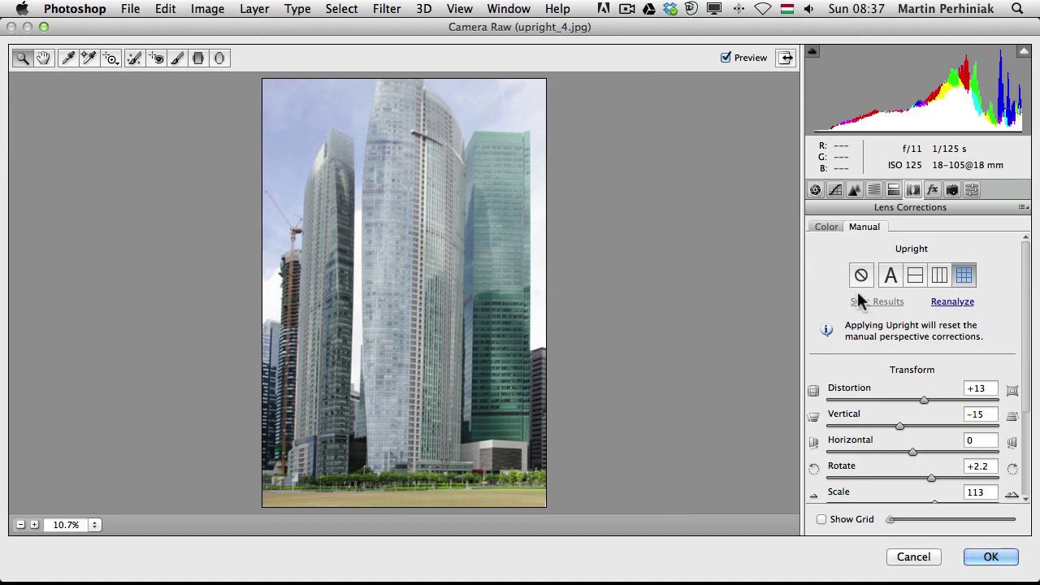
{"action": "left_click", "coordinate": [981, 561]}
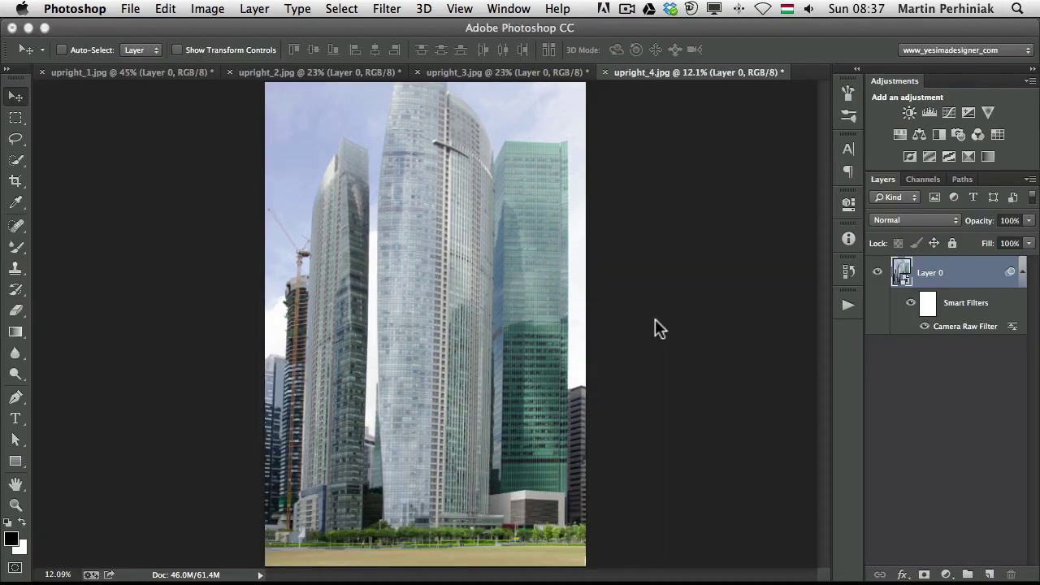